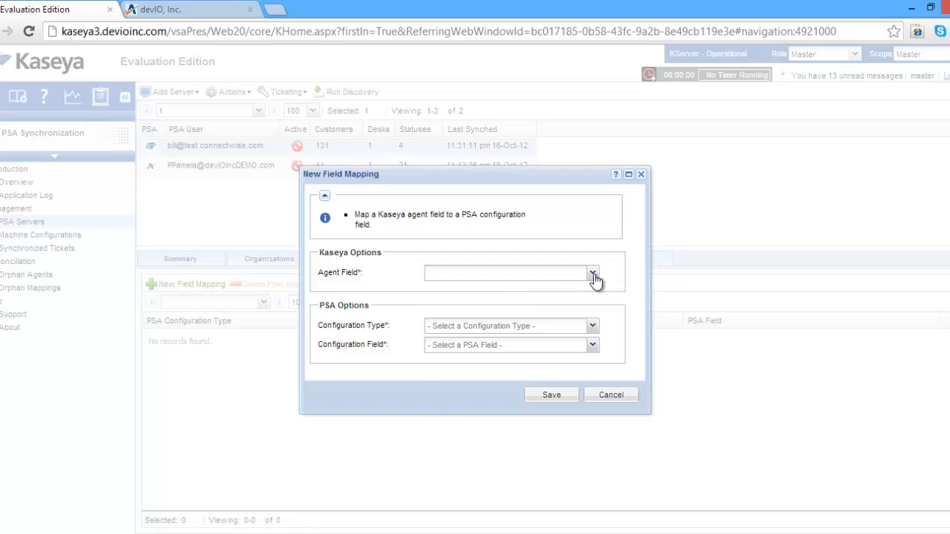
# Map the IpAddress agent field to the IP Address field of the Managed Workstation configuration type and save the mapping
pyautogui.click(594, 276)
pyautogui.scroll(-3, 555, 334)
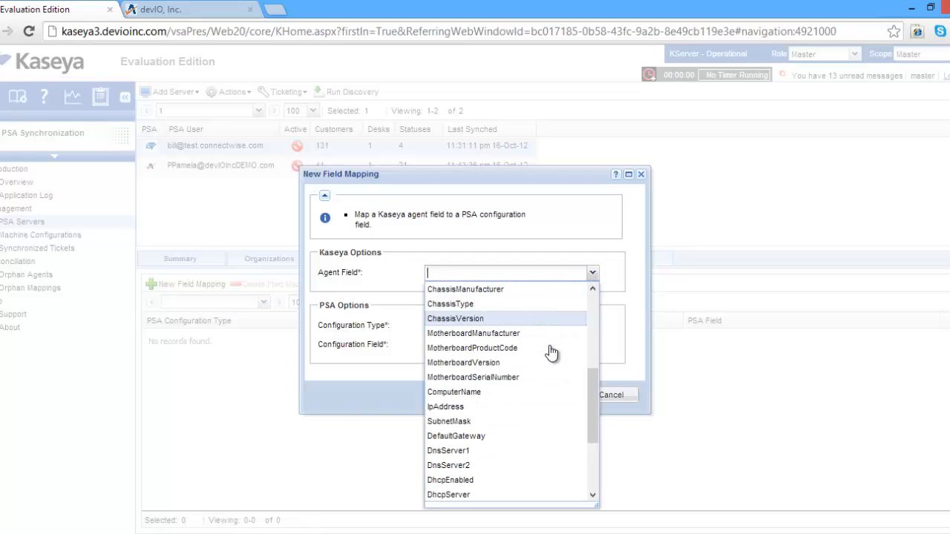
pyautogui.click(518, 408)
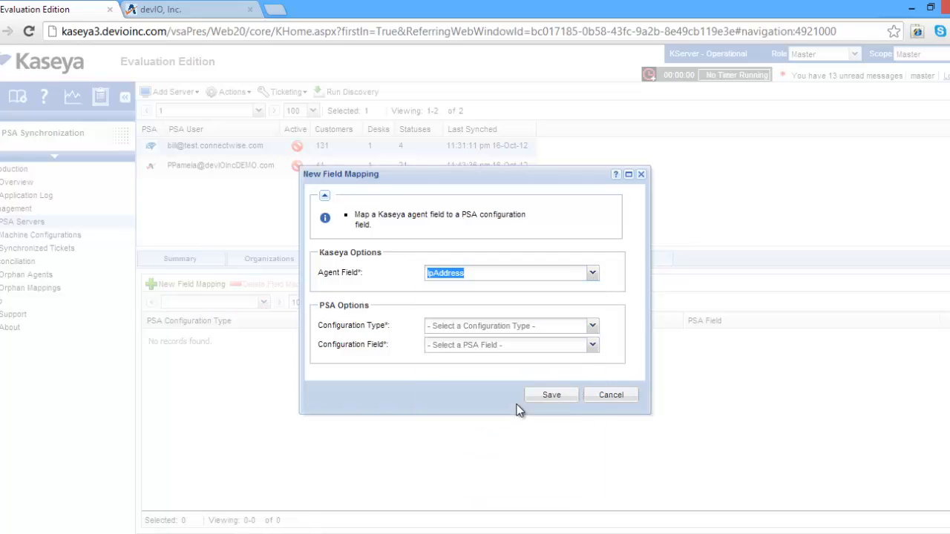
pyautogui.click(595, 327)
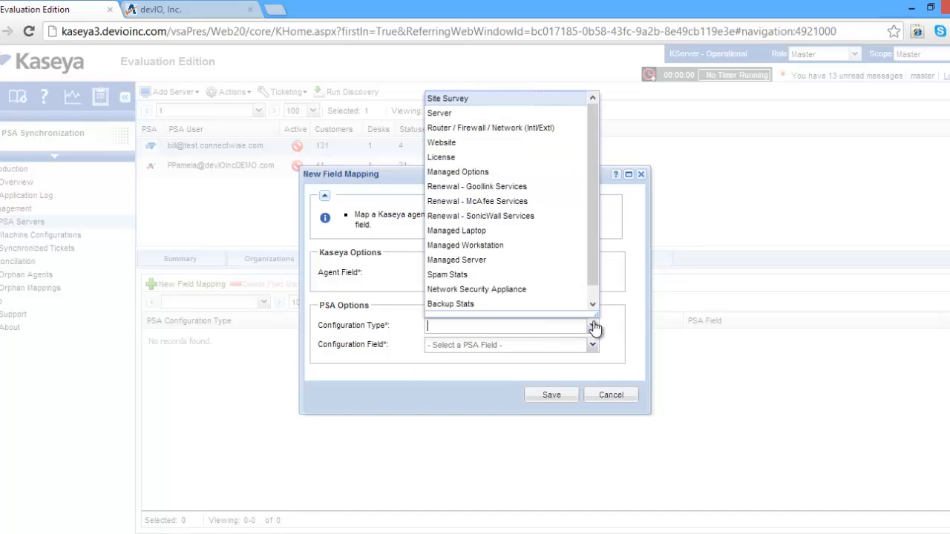
pyautogui.click(555, 247)
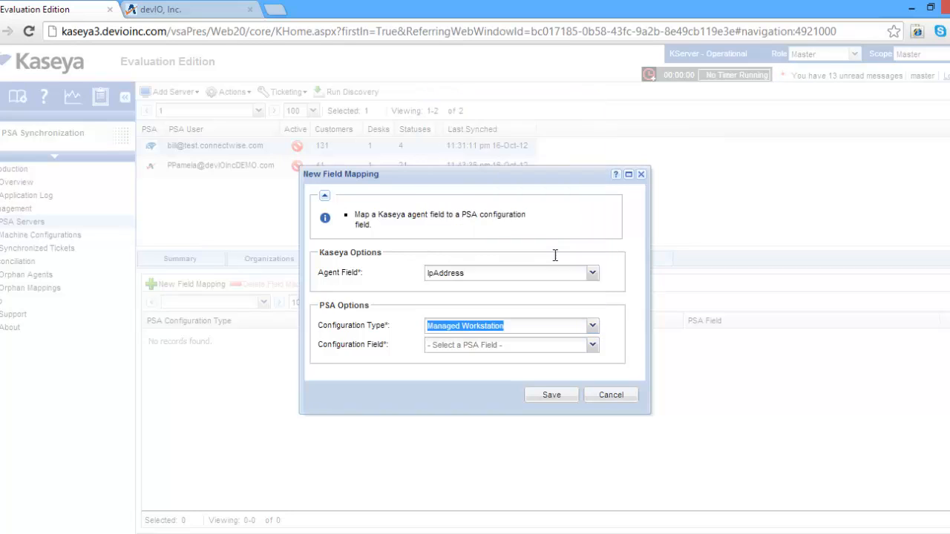
pyautogui.click(593, 347)
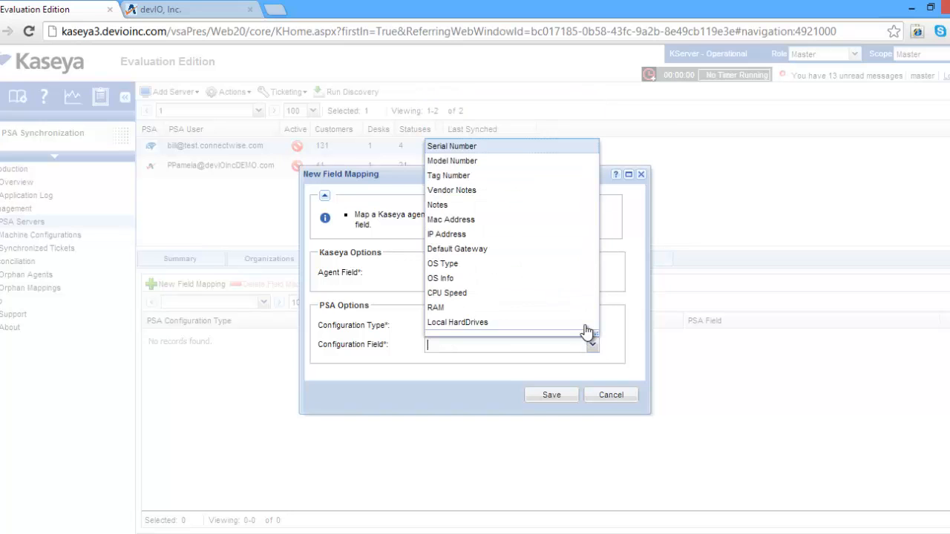
pyautogui.click(521, 241)
pyautogui.click(550, 395)
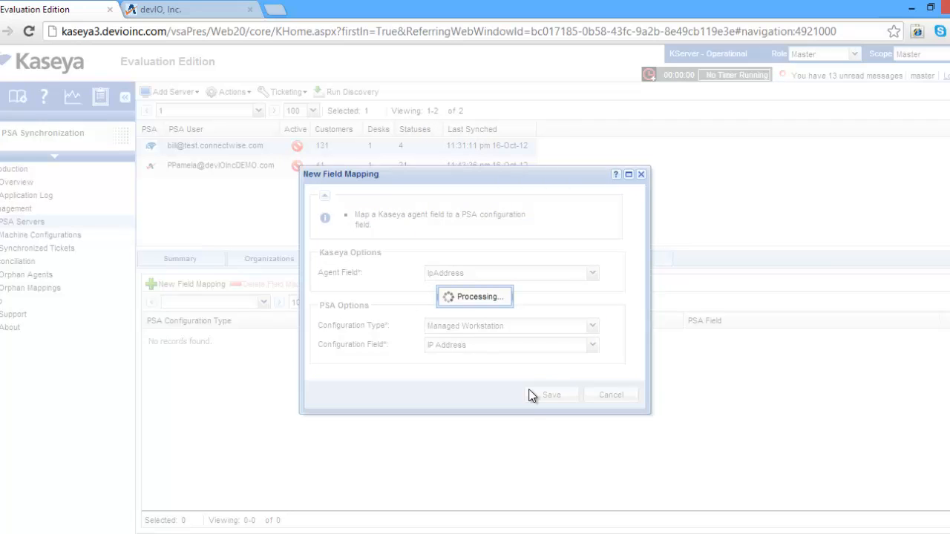
# Start a new field mapping for the devIOIncDEMO PSA server with IpAddress as the agent field
pyautogui.click(199, 166)
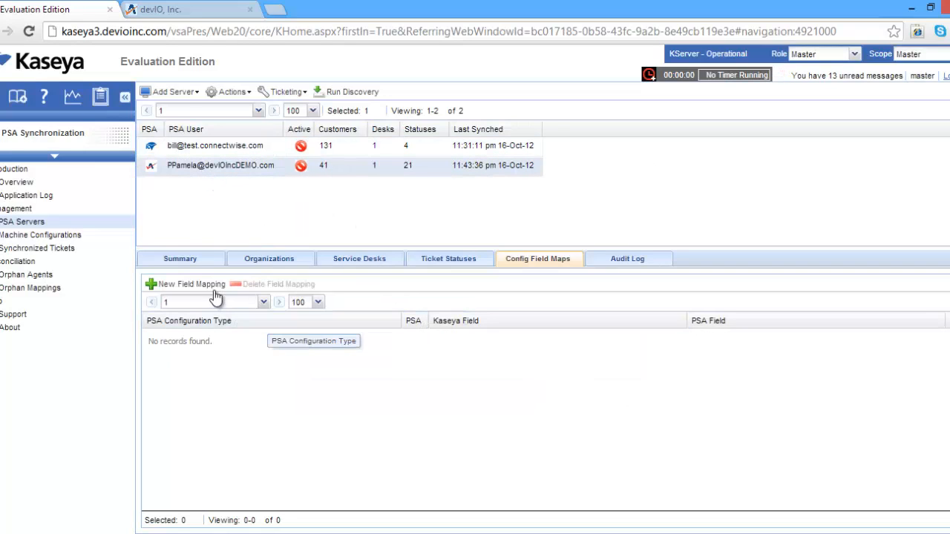
pyautogui.click(180, 286)
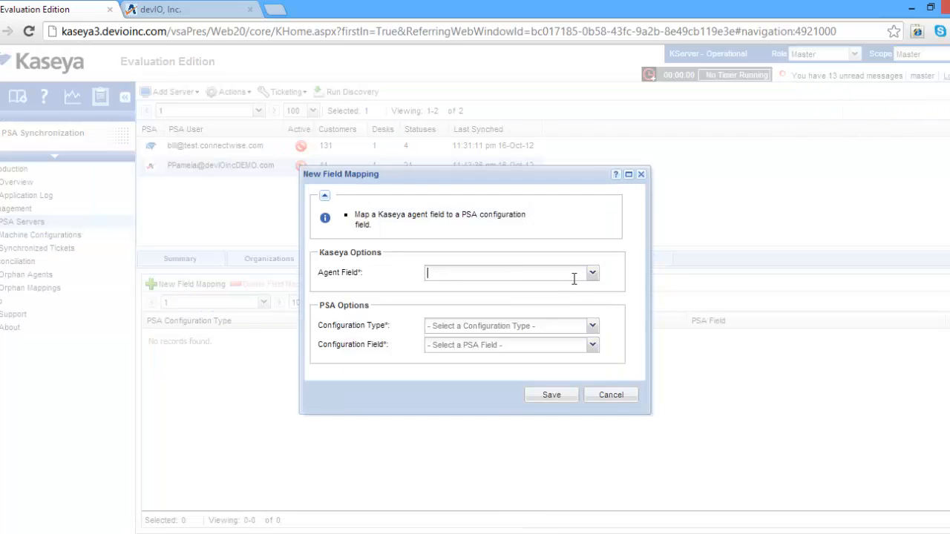
pyautogui.click(593, 274)
pyautogui.scroll(-5, 530, 324)
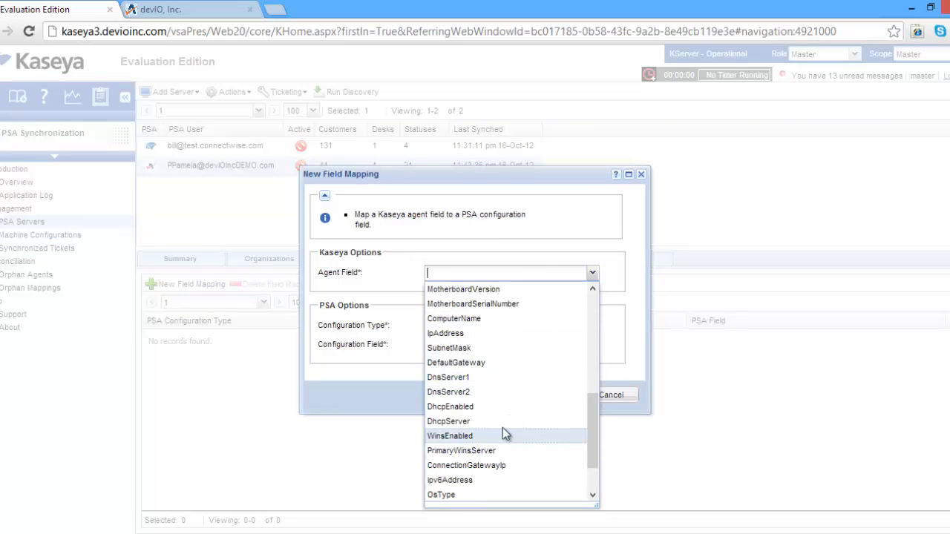
pyautogui.click(472, 333)
# Set the mapping's configuration type to Computer, Desktop and its configuration field to IP Address, and save it
pyautogui.click(592, 328)
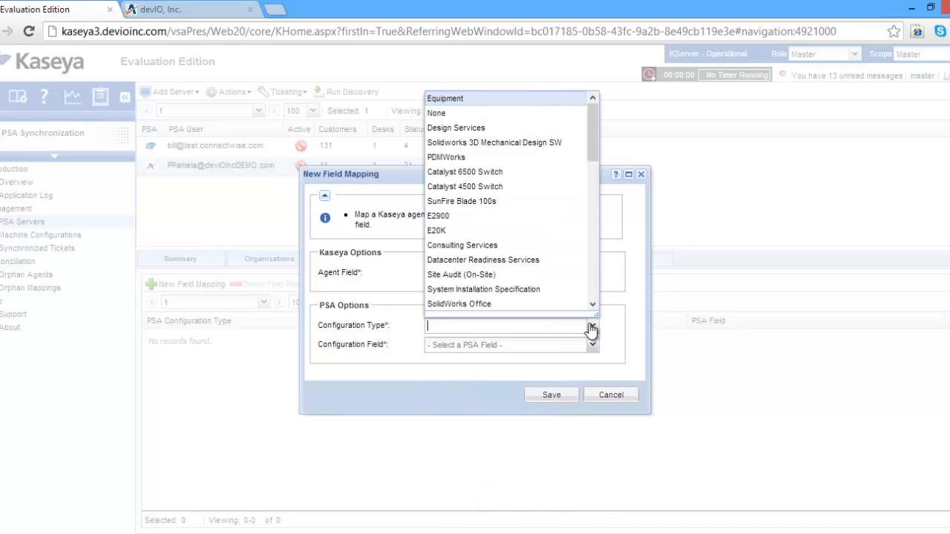
pyautogui.scroll(-10, 523, 194)
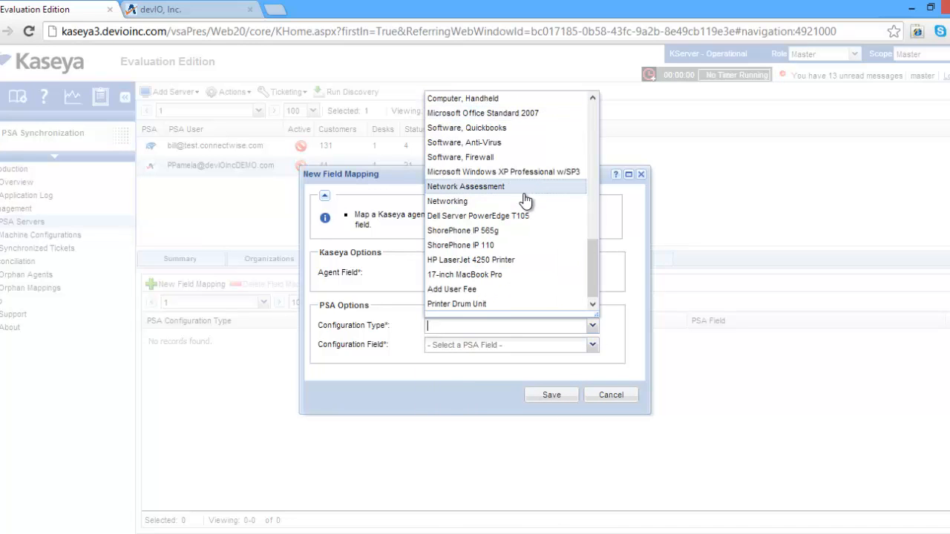
pyautogui.scroll(5, 524, 204)
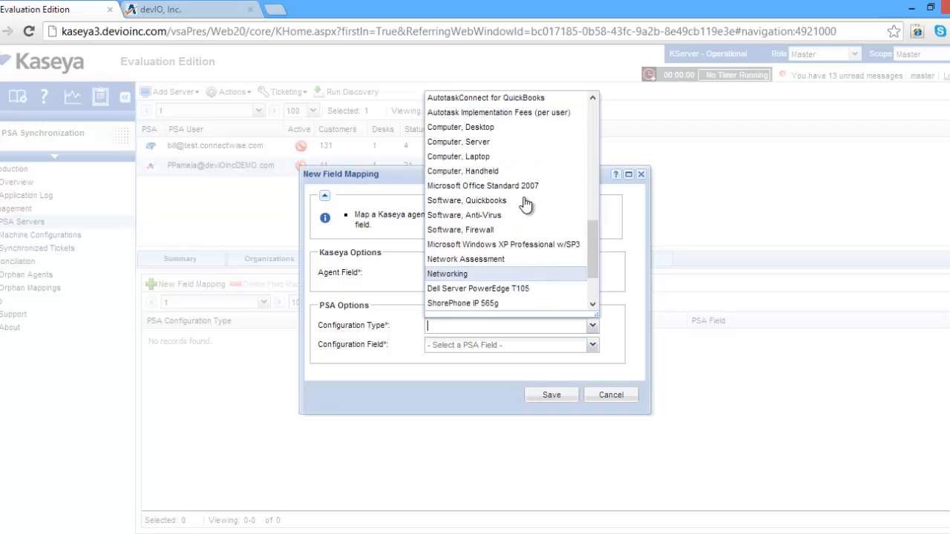
pyautogui.click(520, 200)
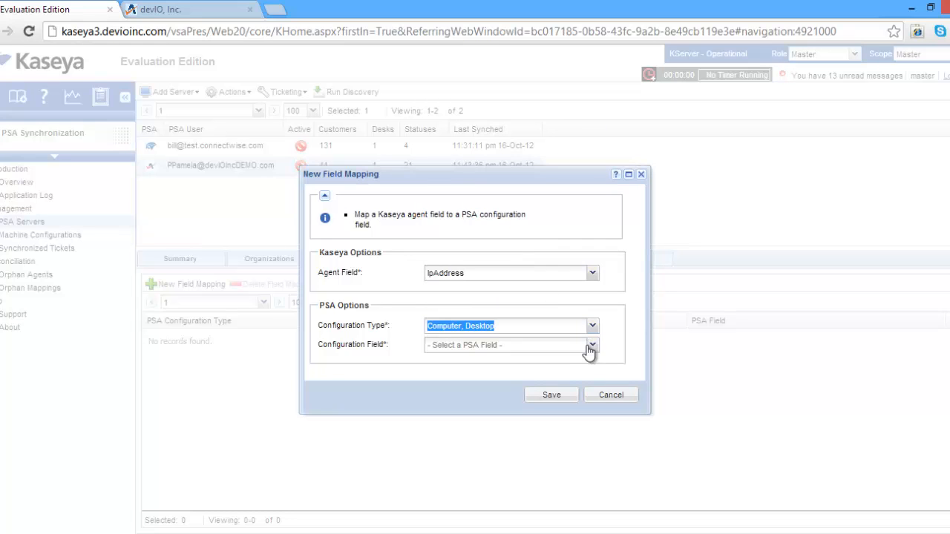
pyautogui.click(590, 347)
pyautogui.scroll(-10, 540, 286)
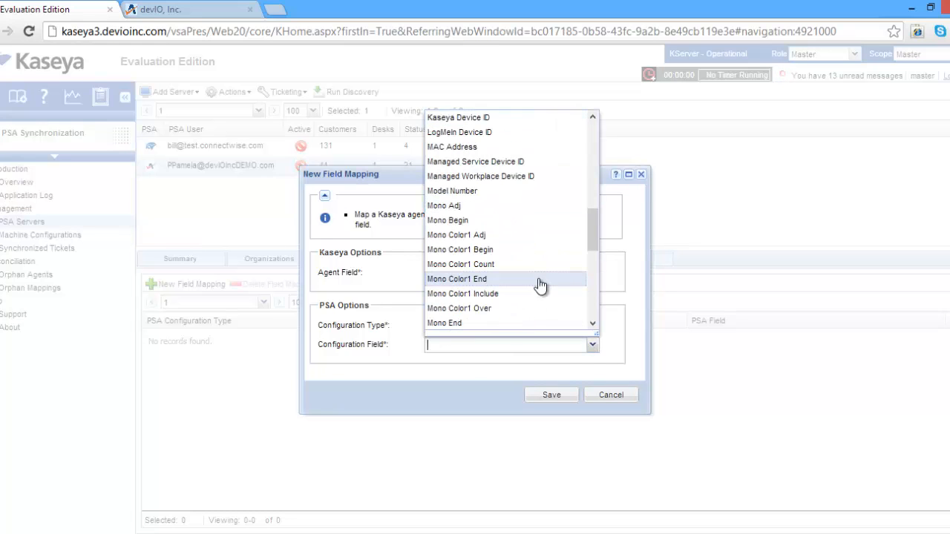
pyautogui.scroll(5, 535, 281)
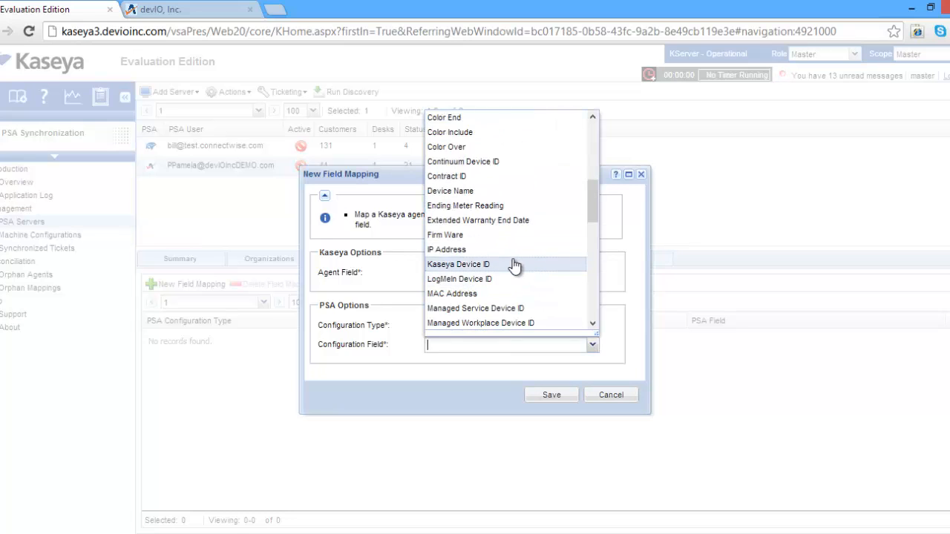
pyautogui.click(514, 250)
pyautogui.click(555, 394)
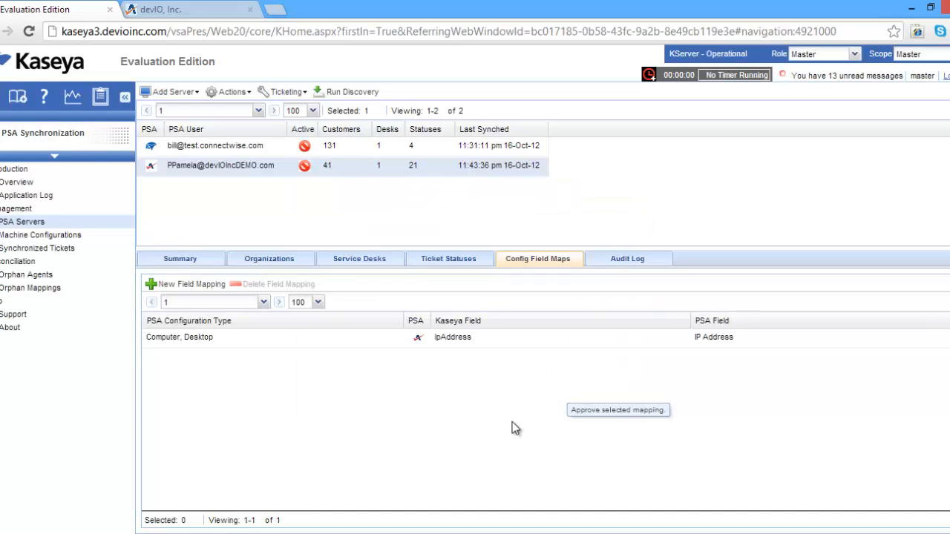
# In Machine Configurations, select the ConnectWise rows for the riverview-elementary lab PC and asdf.root.ade, and start creating their configurations
pyautogui.click(87, 237)
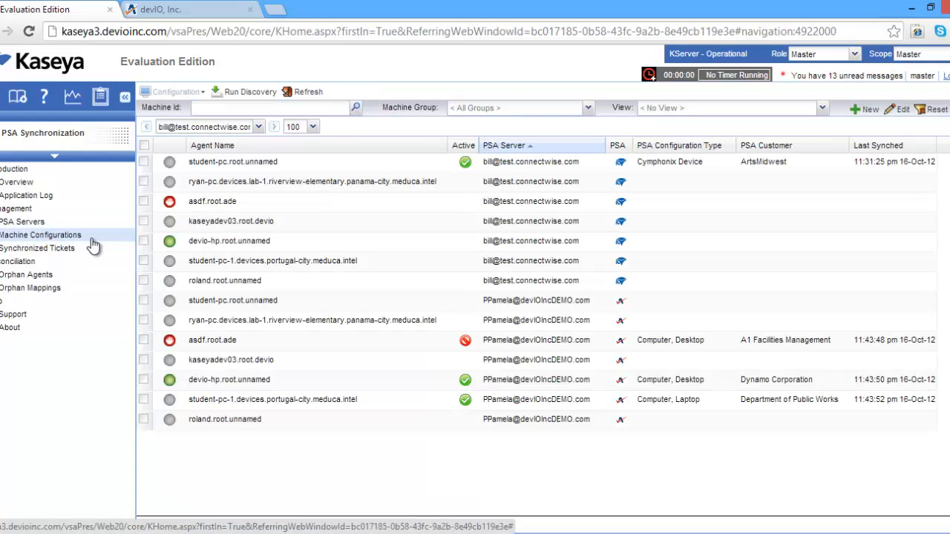
pyautogui.click(143, 181)
pyautogui.click(144, 201)
pyautogui.click(162, 93)
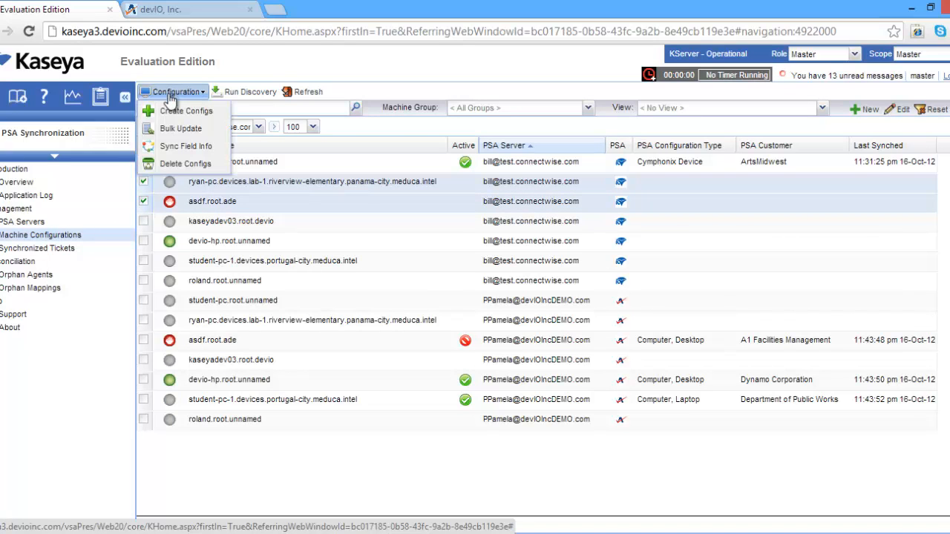
pyautogui.click(168, 108)
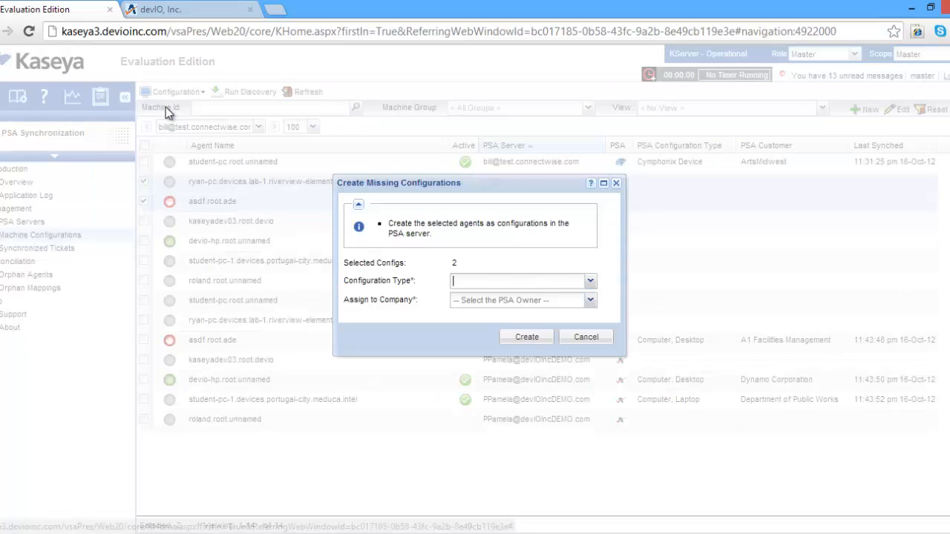
# Create the two missing configurations as Managed Workstation, assigned to the company ALS Association
pyautogui.click(592, 285)
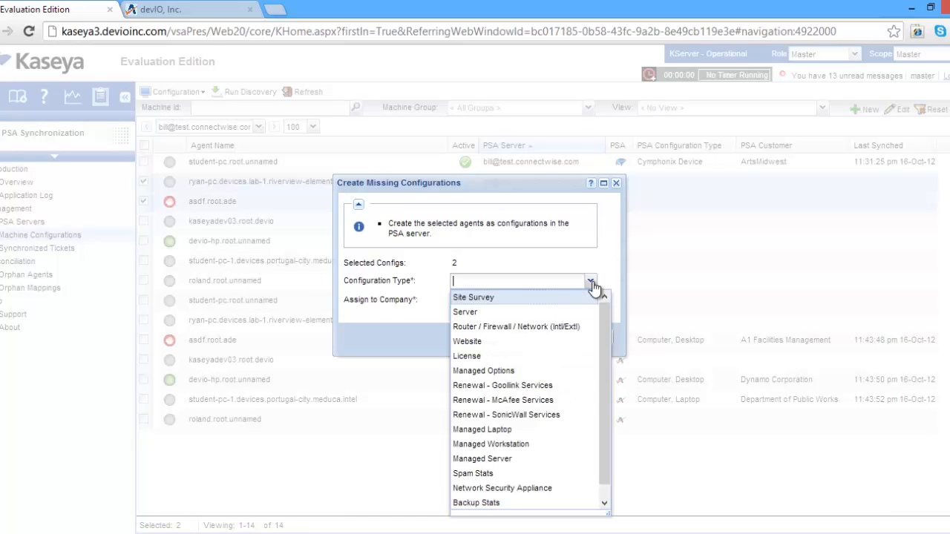
pyautogui.scroll(-1, 530, 382)
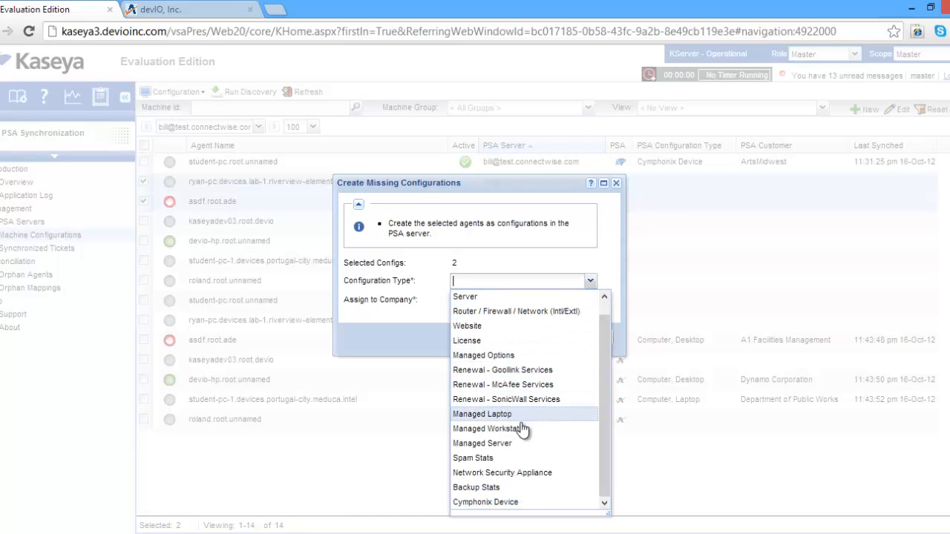
pyautogui.click(523, 429)
pyautogui.click(592, 301)
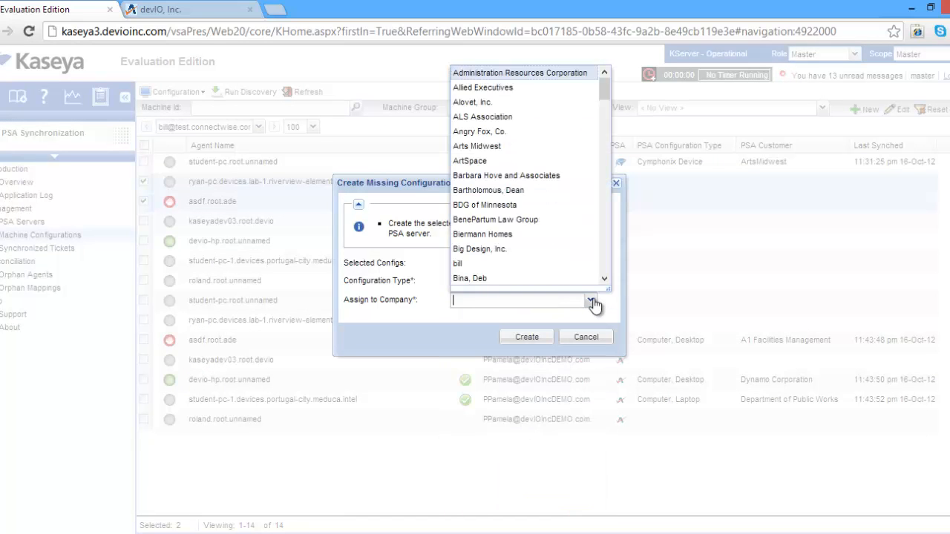
pyautogui.click(482, 118)
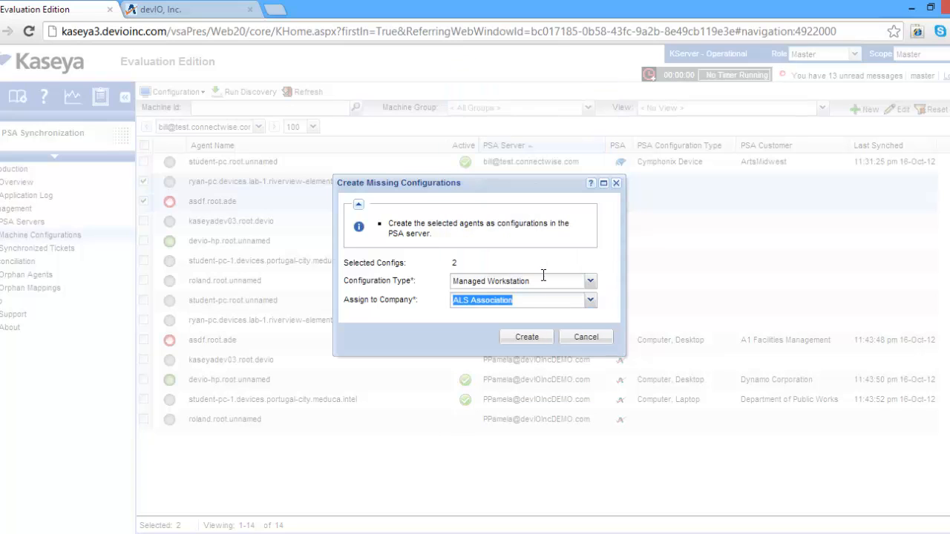
pyautogui.click(527, 338)
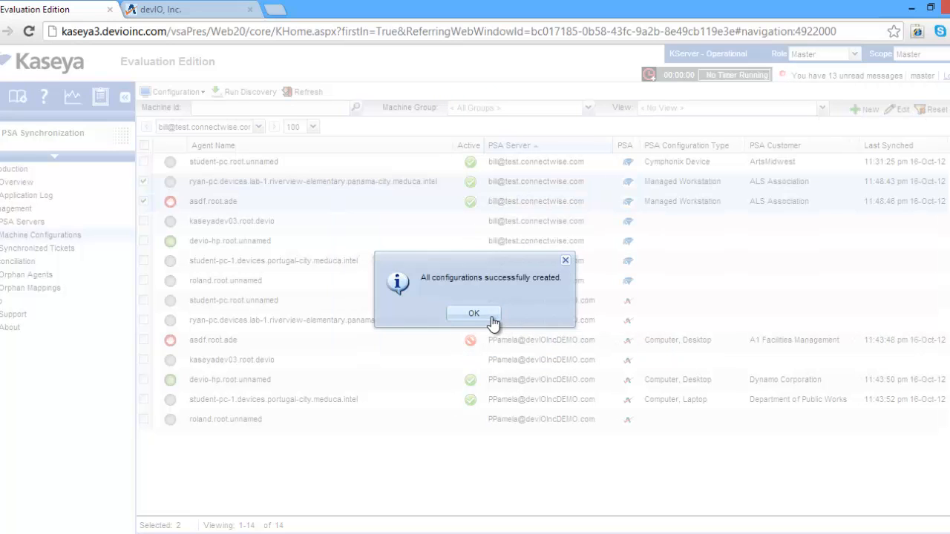
pyautogui.click(490, 323)
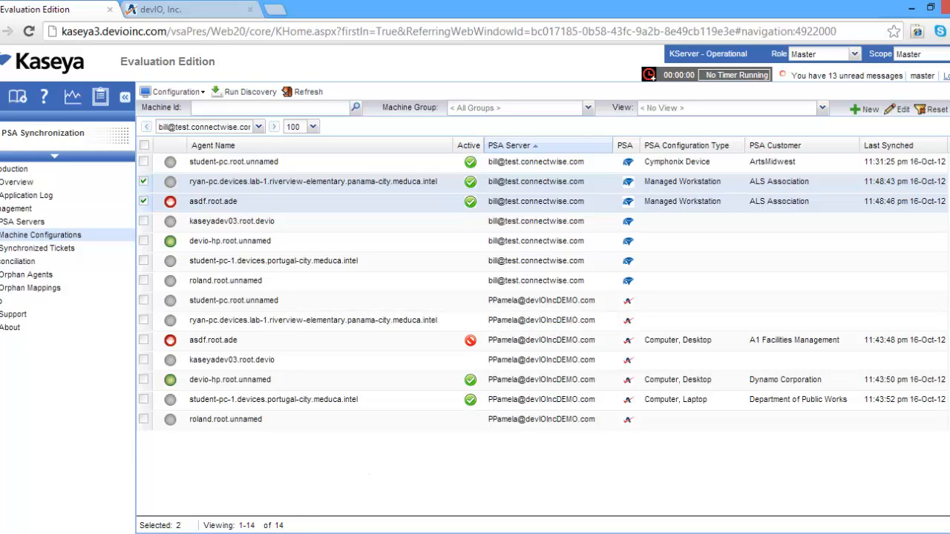
# Switch to ConnectWise and open the Configuration Search
pyautogui.click(299, 532)
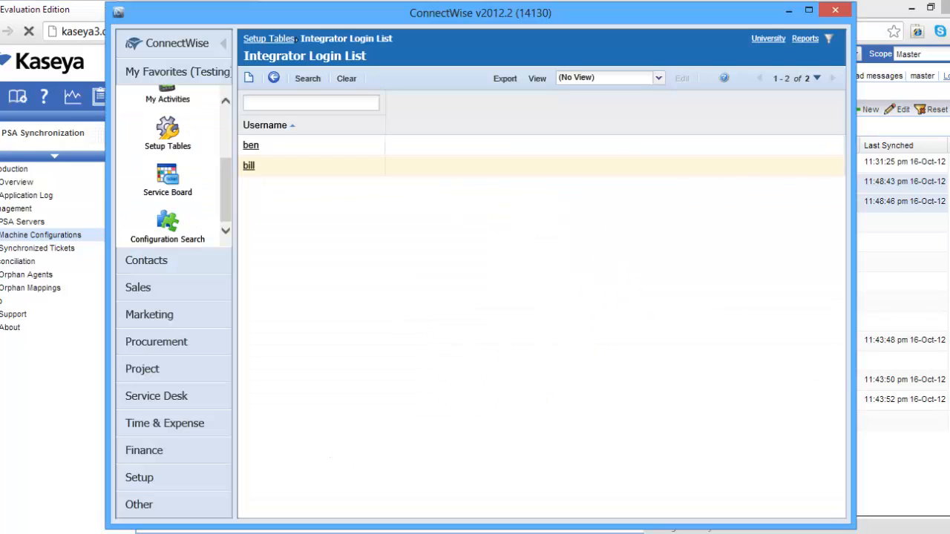
pyautogui.click(172, 223)
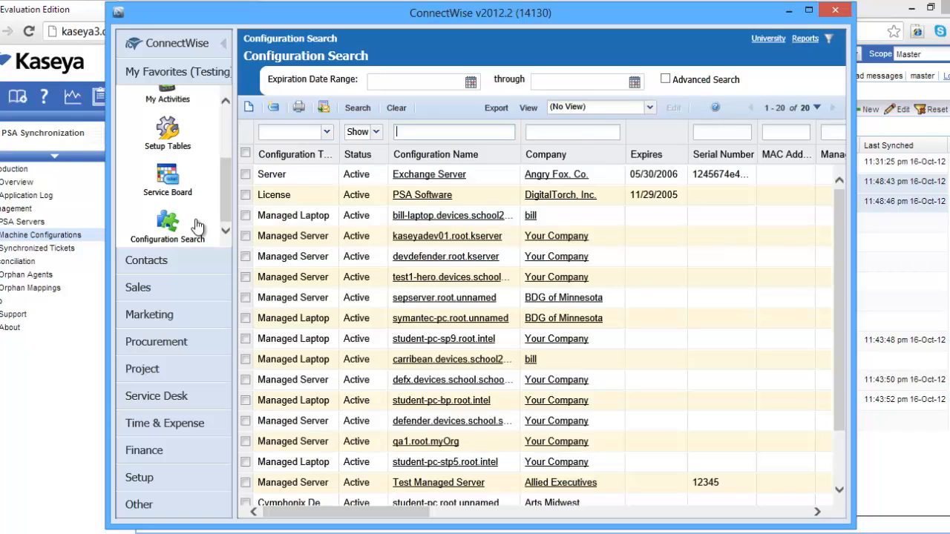
# Switch back to Kaseya and run discovery without creating configurations for agents missing from the PSA server
pyautogui.click(932, 231)
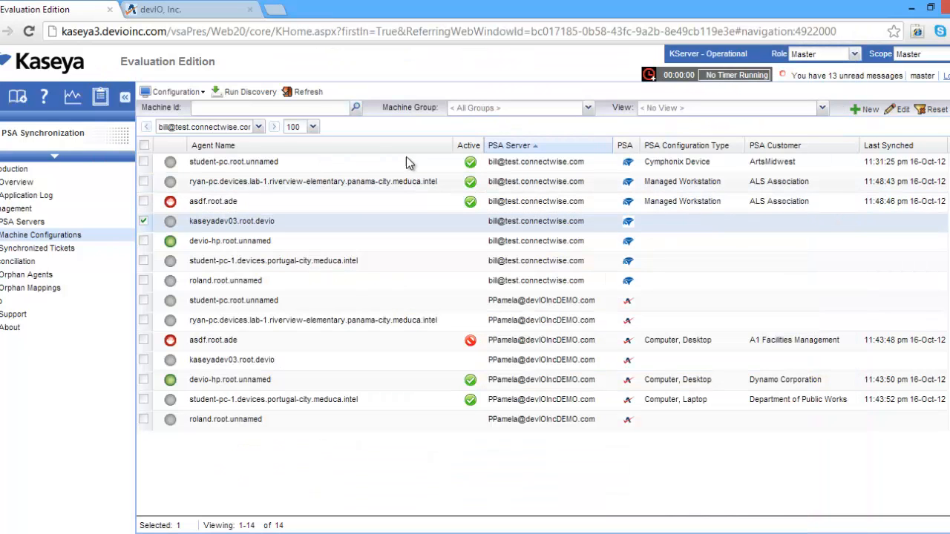
pyautogui.click(238, 93)
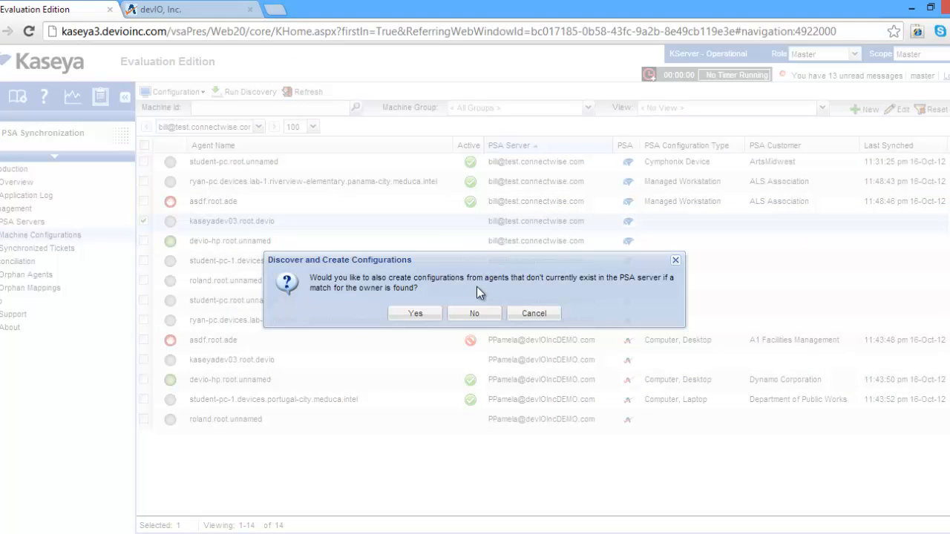
pyautogui.click(482, 314)
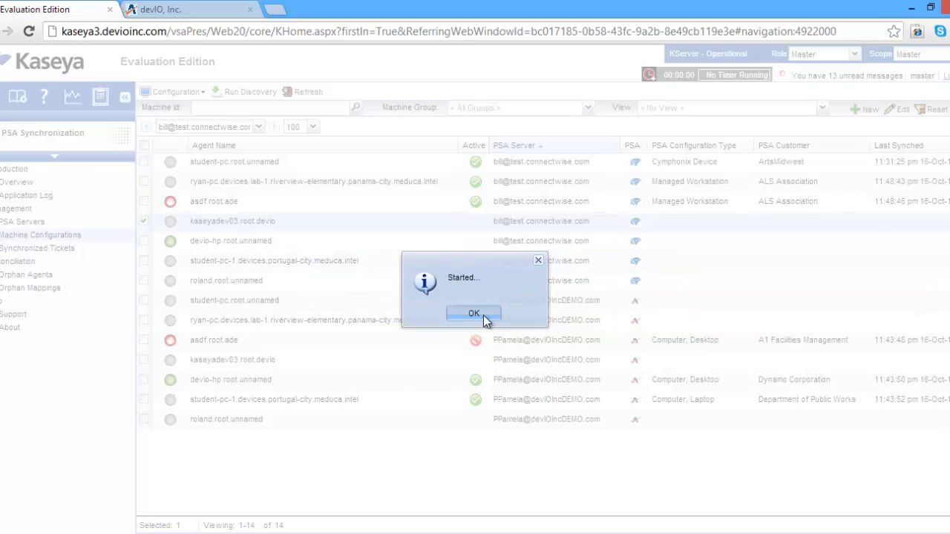
pyautogui.click(483, 315)
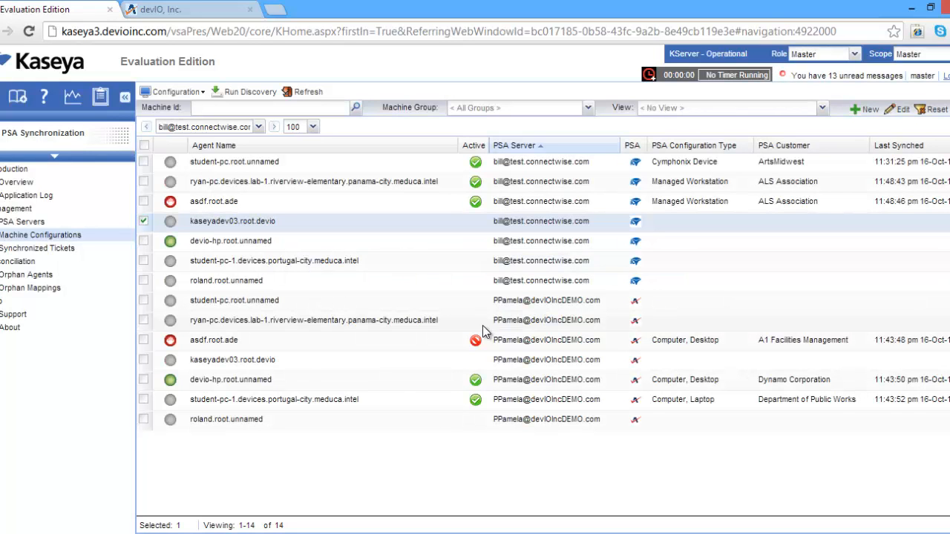
# In ConnectWise, filter configurations by company "als", open the riverview-elementary lab PC, refresh the record and check its IP Address field
pyautogui.hotkey('alt', 'Tab')
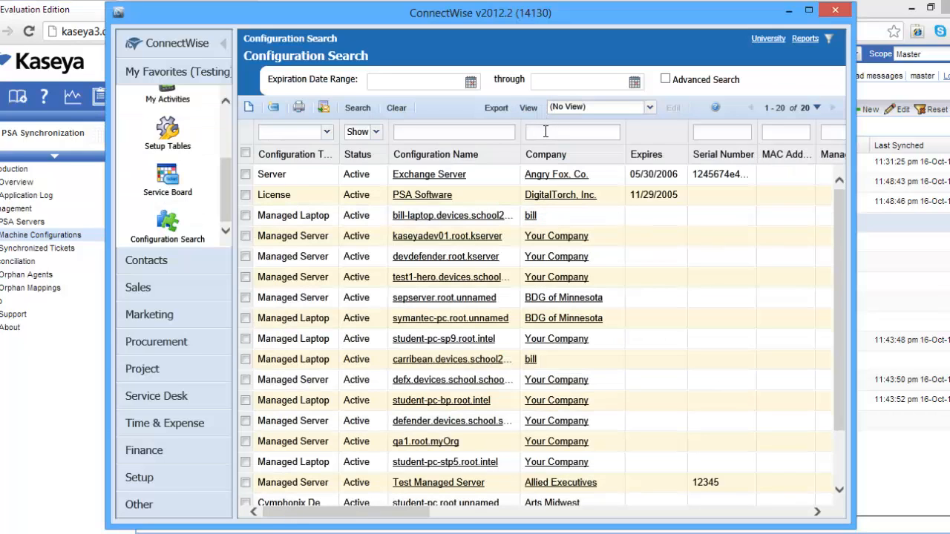
pyautogui.press('Return')
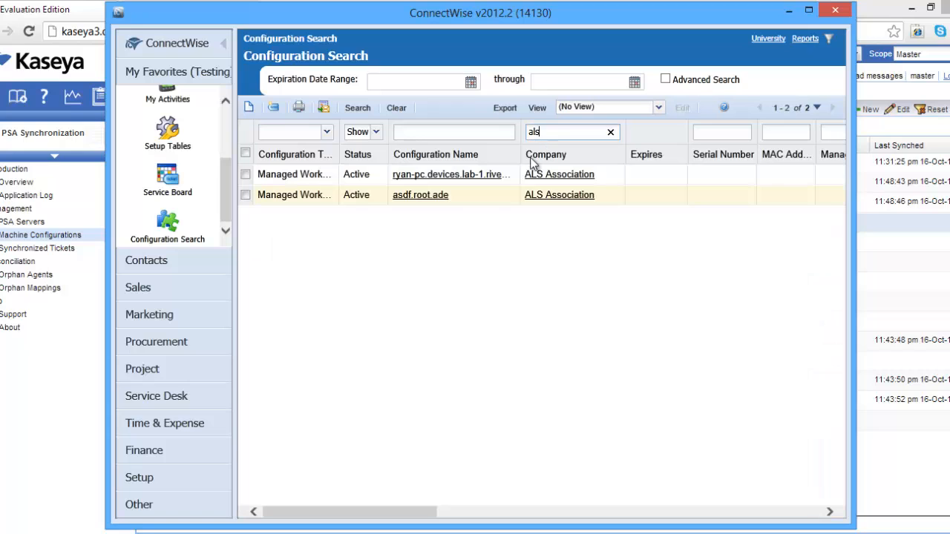
pyautogui.click(471, 177)
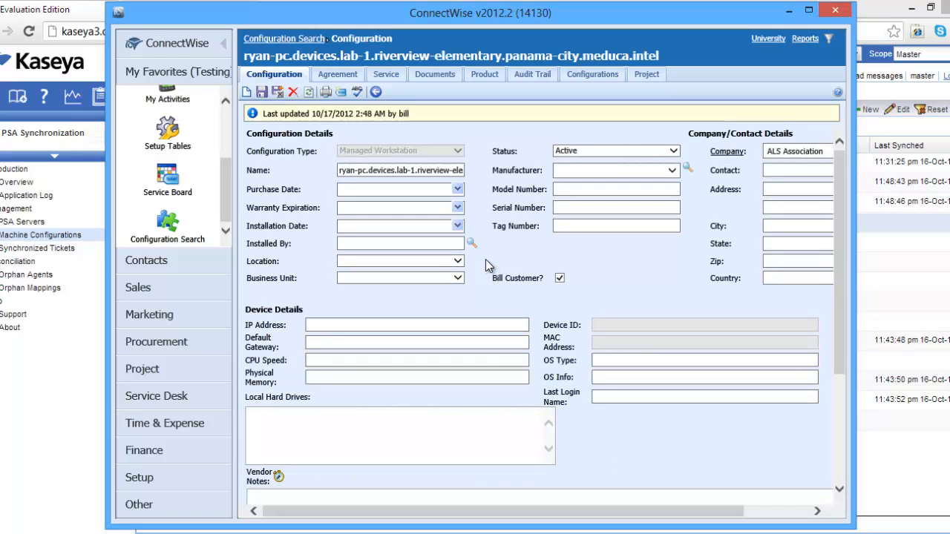
pyautogui.click(308, 92)
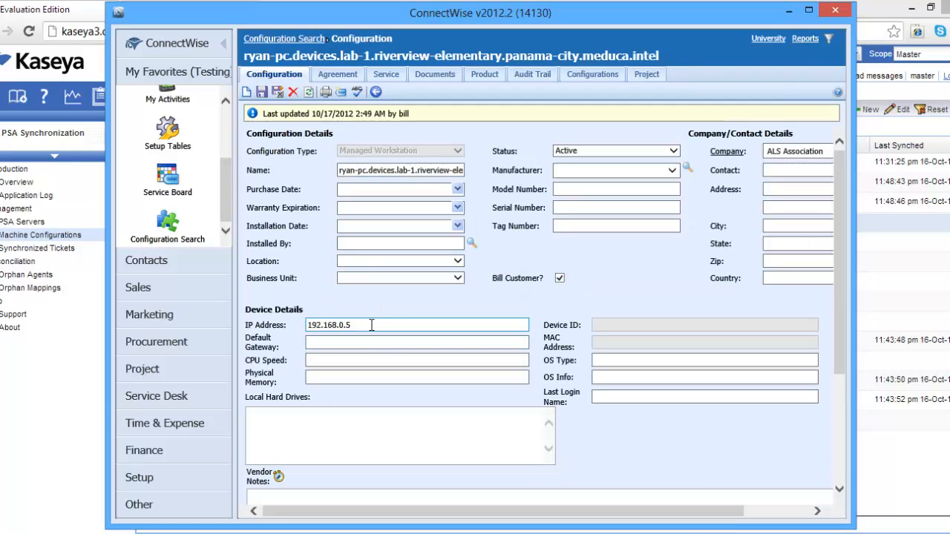
pyautogui.moveTo(372, 325); pyautogui.dragTo(267, 319)
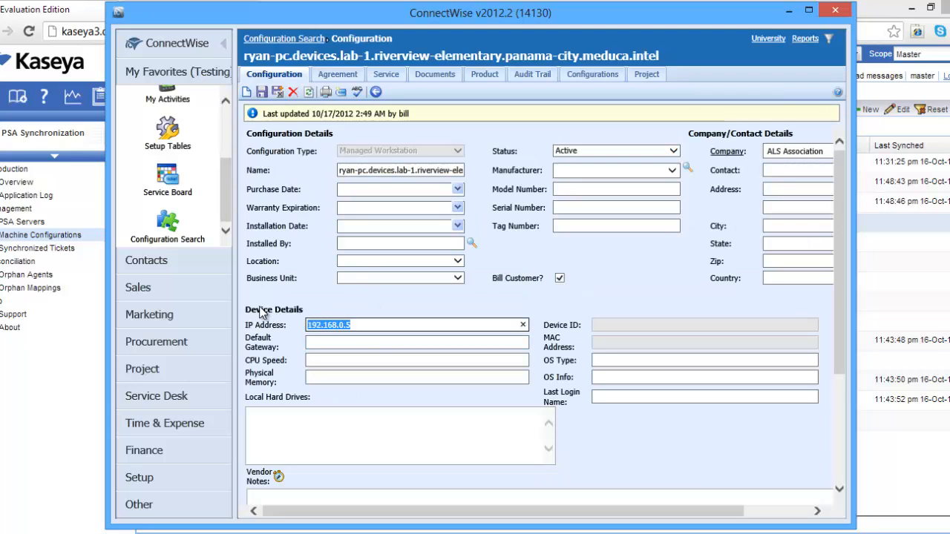
# Switch back to Kaseya and delete the ConnectWise configuration of the riverview-elementary lab PC from the PSA server
pyautogui.click(898, 380)
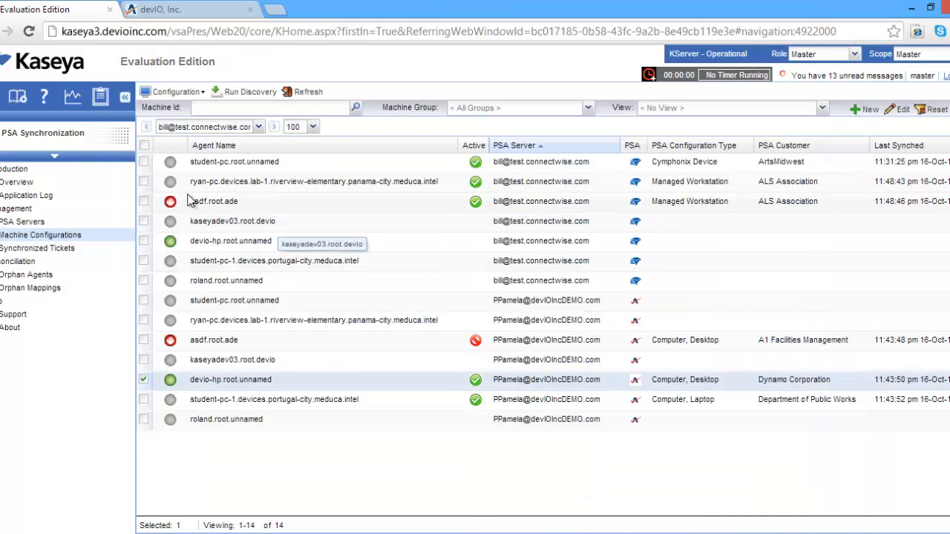
pyautogui.click(144, 181)
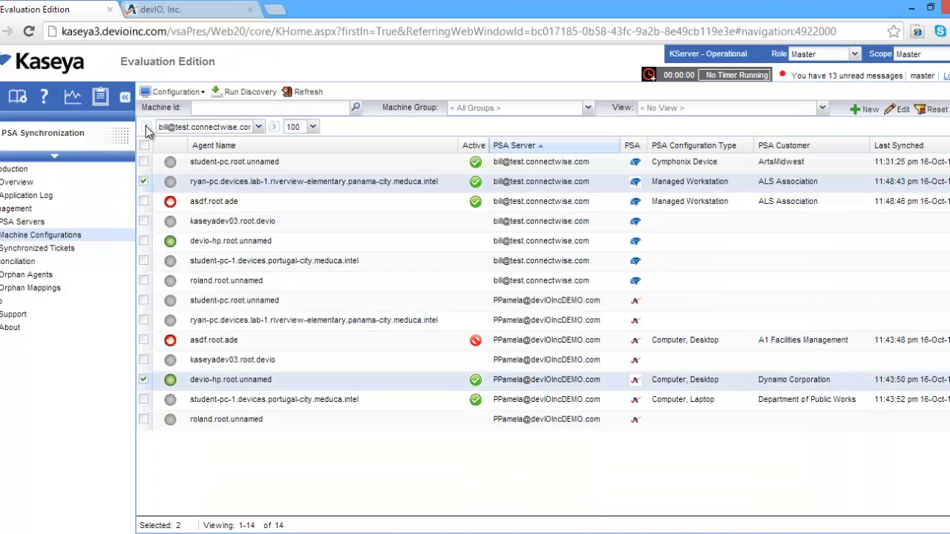
pyautogui.click(141, 377)
pyautogui.click(176, 93)
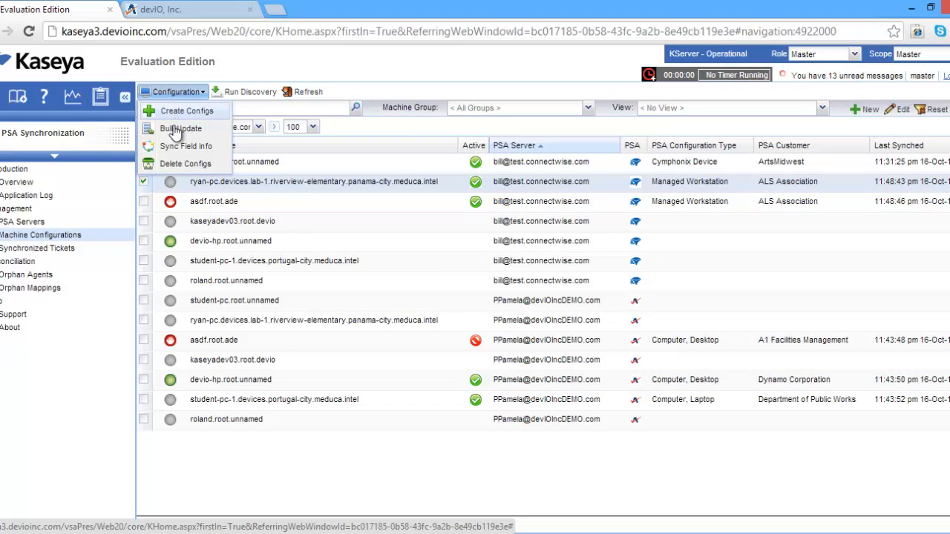
pyautogui.click(173, 169)
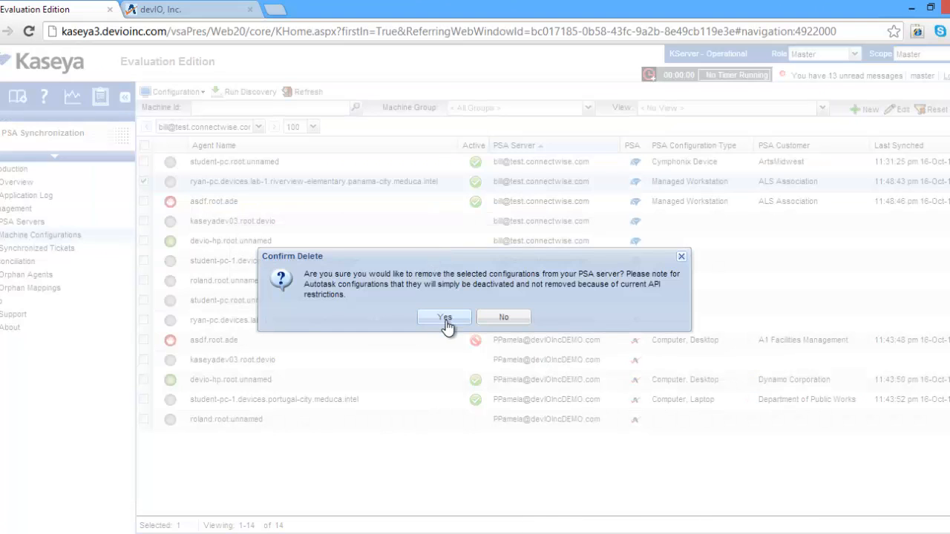
pyautogui.click(447, 322)
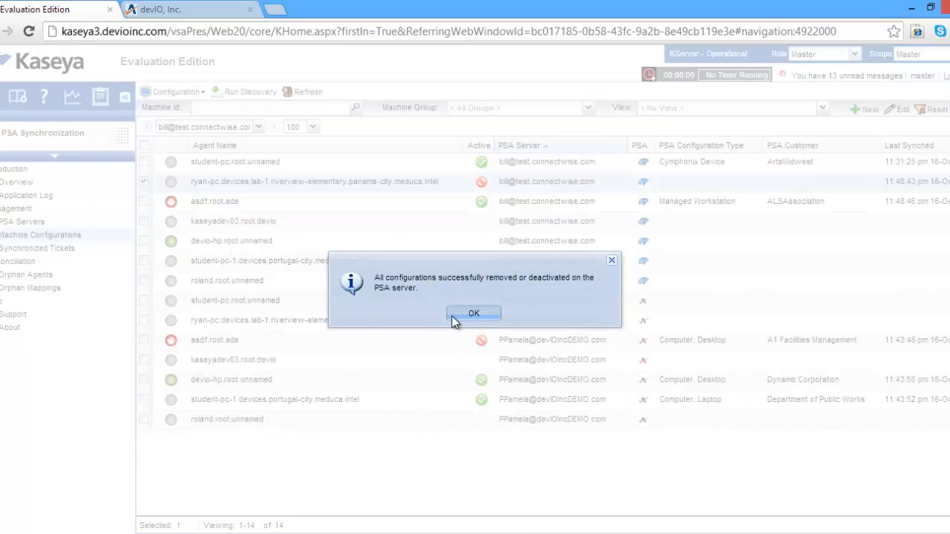
pyautogui.click(454, 315)
# Bulk update the ConnectWise configurations student-pc.root.unnamed and asdf.root.ade to Set Inactive, without changing their company
pyautogui.click(154, 93)
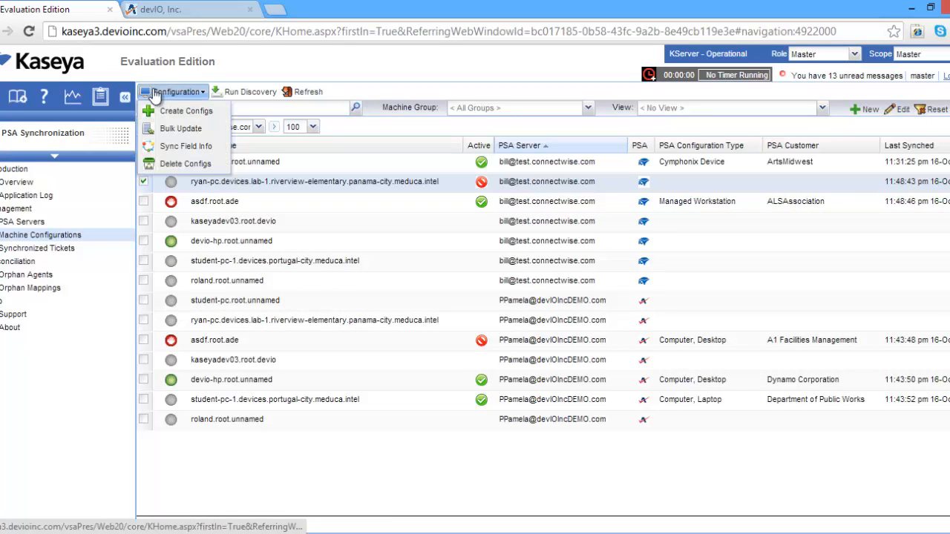
pyautogui.click(143, 182)
pyautogui.click(143, 201)
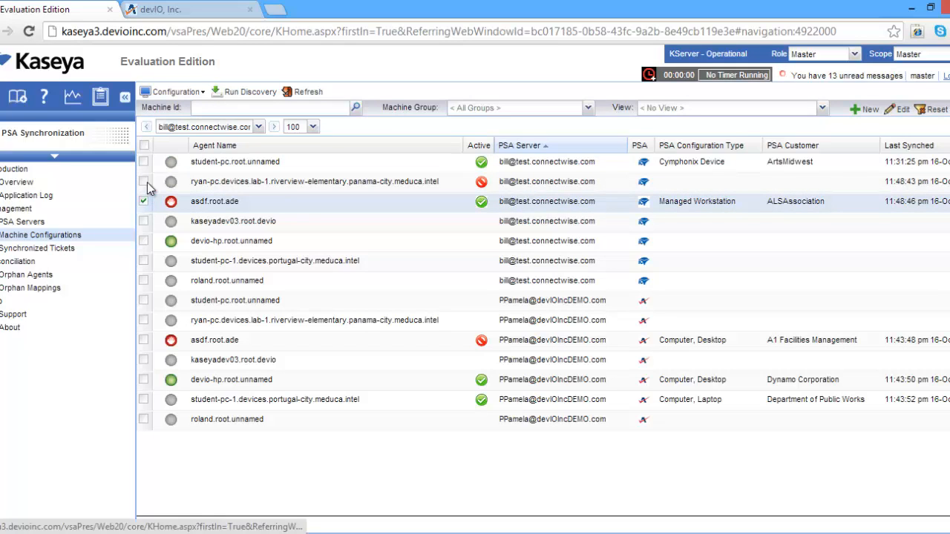
pyautogui.click(172, 92)
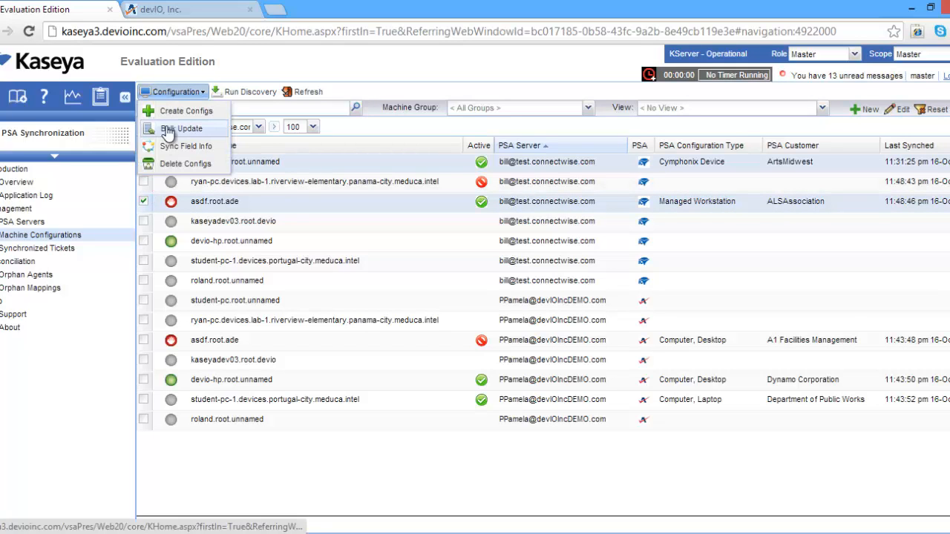
pyautogui.click(166, 128)
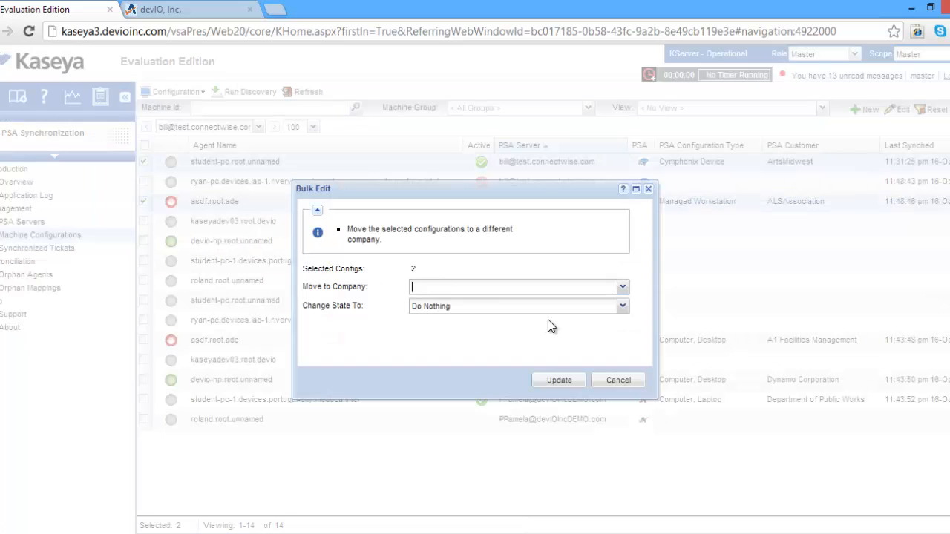
pyautogui.click(624, 290)
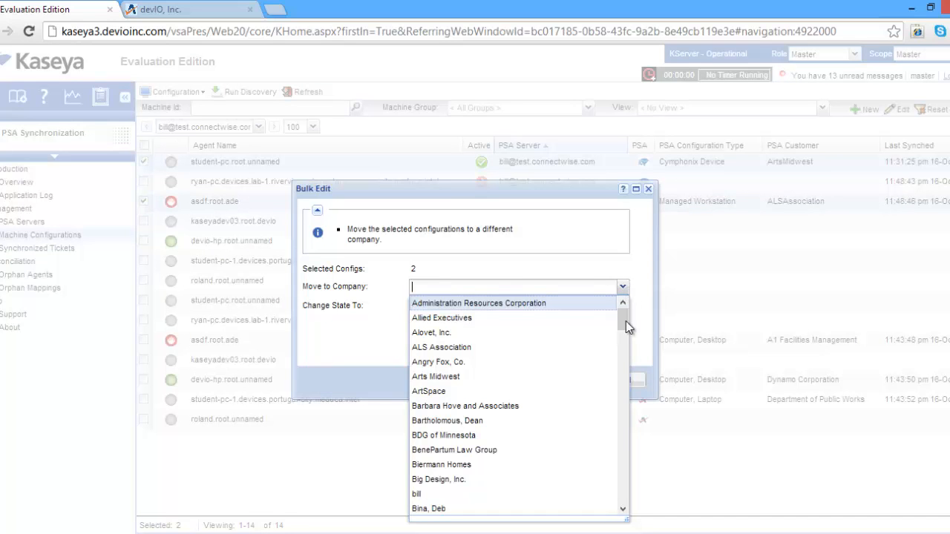
pyautogui.moveTo(625, 320); pyautogui.dragTo(637, 506)
pyautogui.click(647, 334)
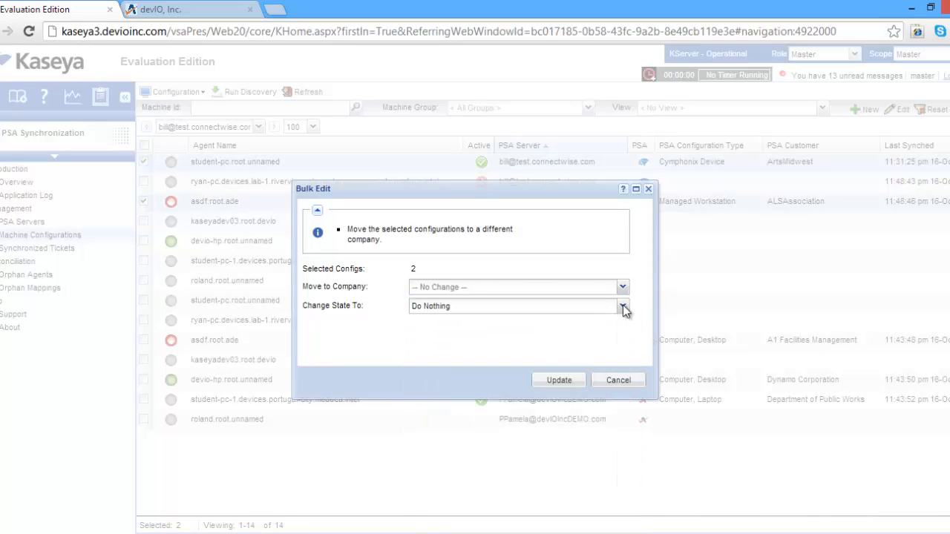
pyautogui.click(623, 308)
pyautogui.click(547, 353)
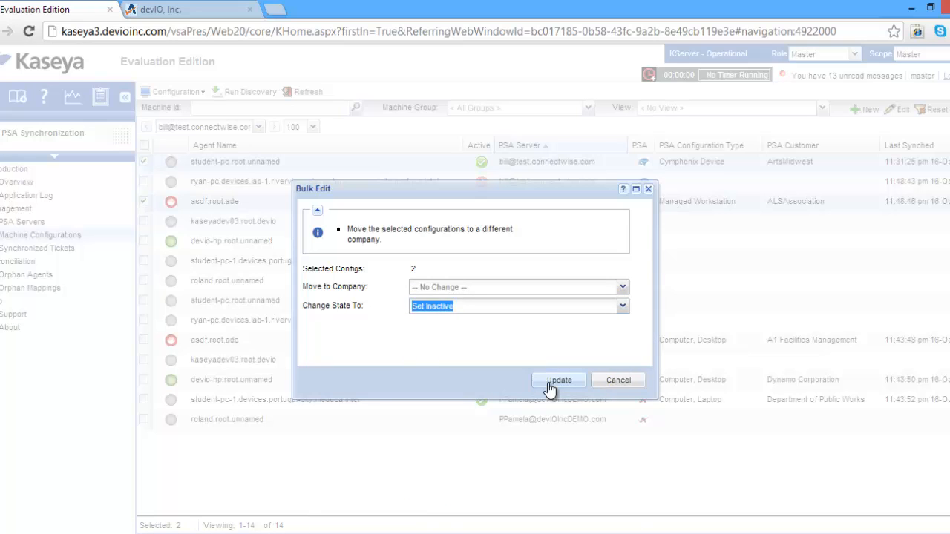
pyautogui.click(549, 384)
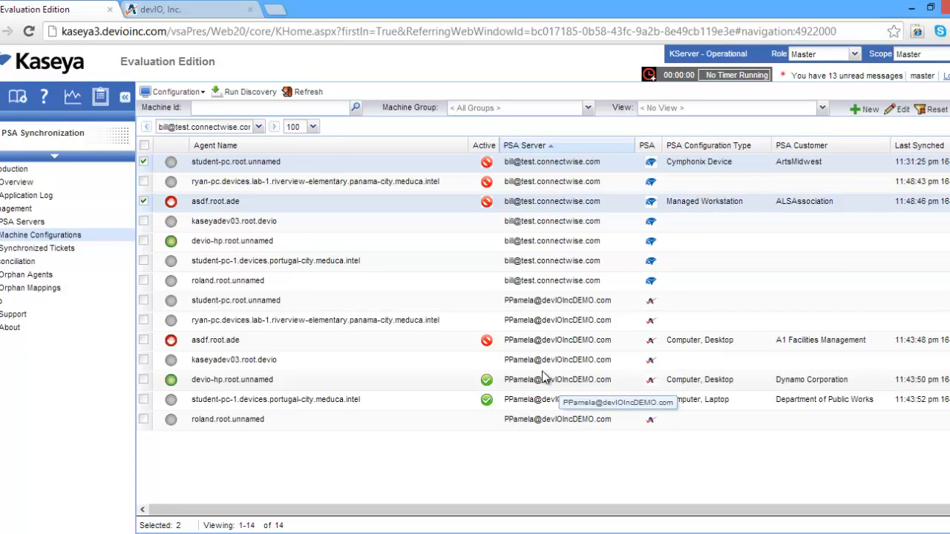
# Bulk update student-pc.root.unnamed and asdf.root.ade back to the active state and clear the selection
pyautogui.click(180, 92)
pyautogui.click(181, 129)
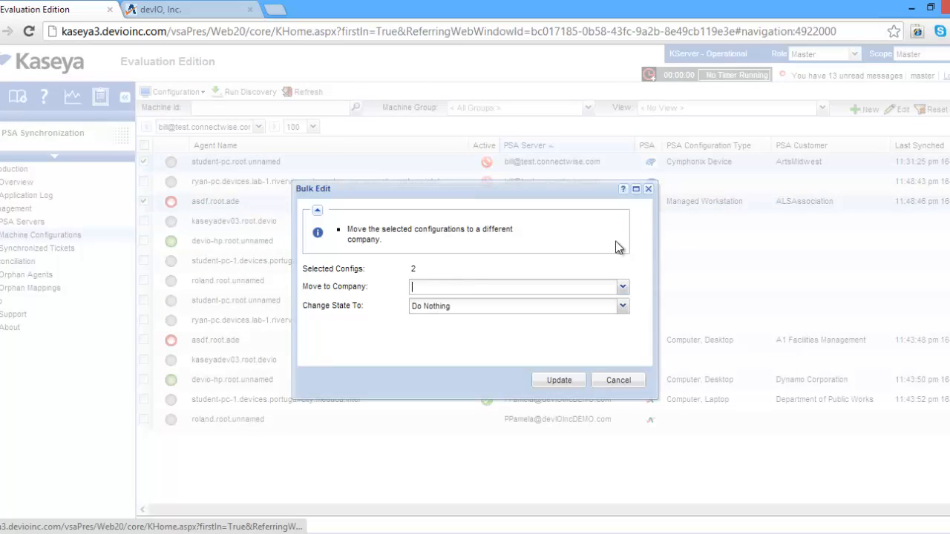
pyautogui.click(607, 307)
pyautogui.click(488, 336)
pyautogui.click(559, 382)
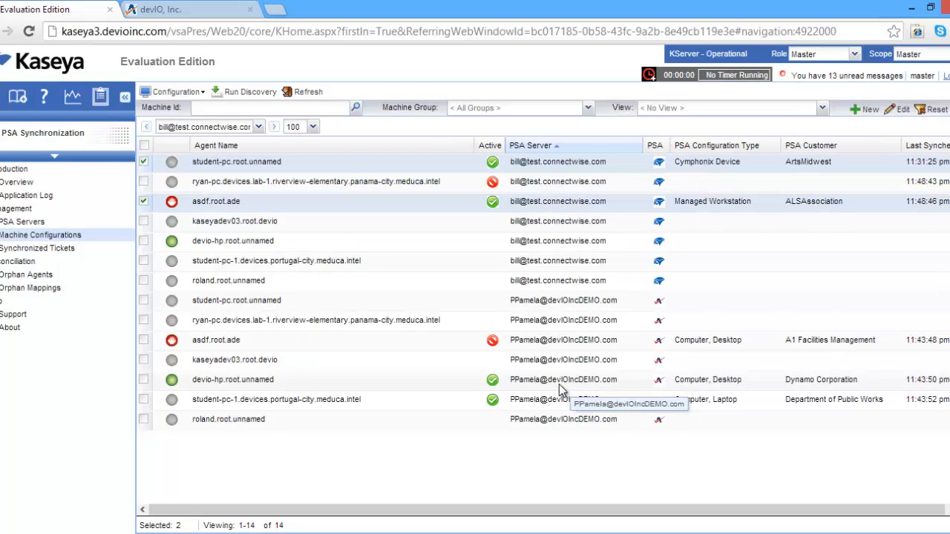
pyautogui.click(144, 201)
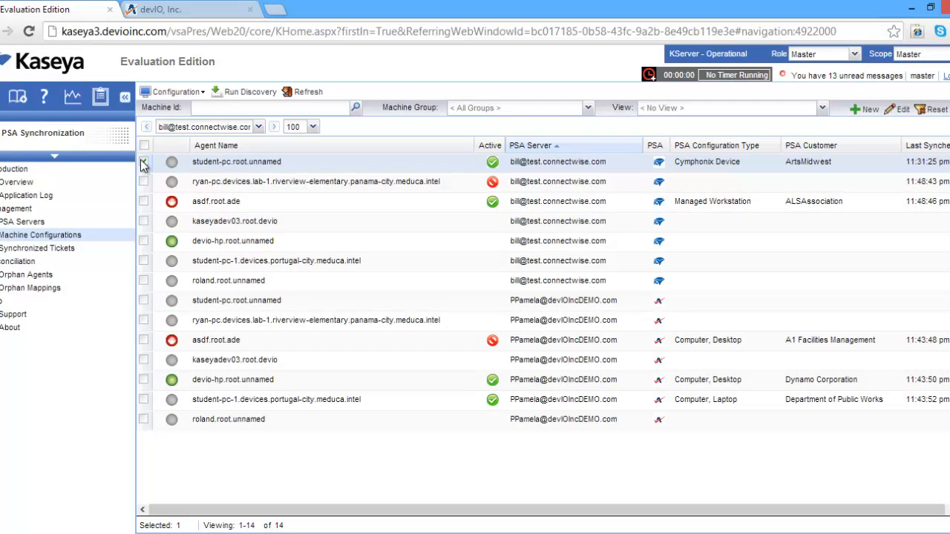
pyautogui.click(143, 162)
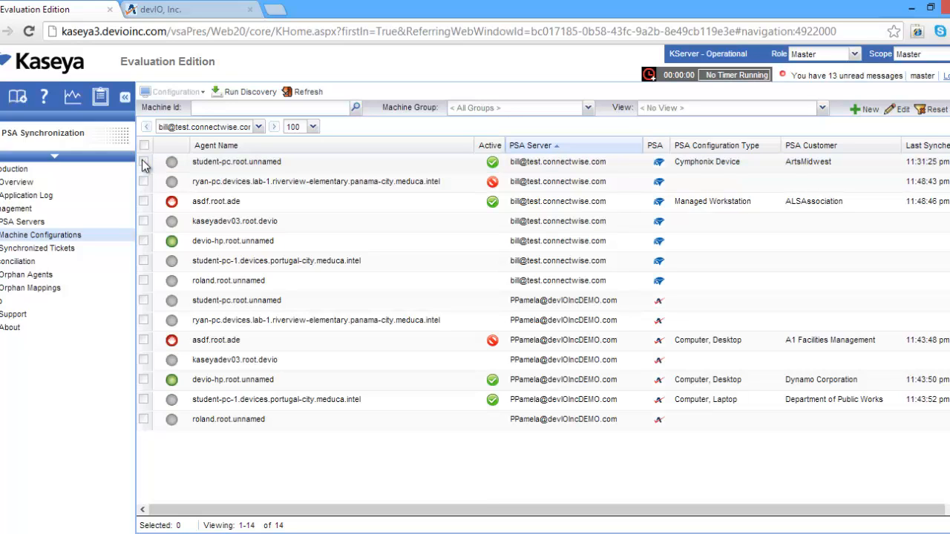
# Sort the orphan agents by PSA server and create Managed Workstation configurations for ConnectWise agents kaseyadev03.root.devio and devio-hp.root.unnamed, assigned to ArtSpace
pyautogui.click(24, 275)
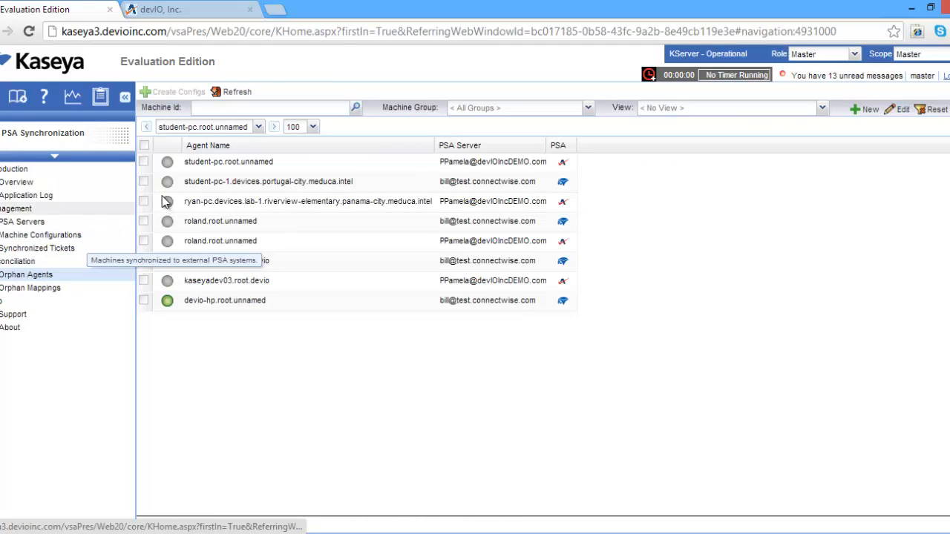
pyautogui.click(477, 146)
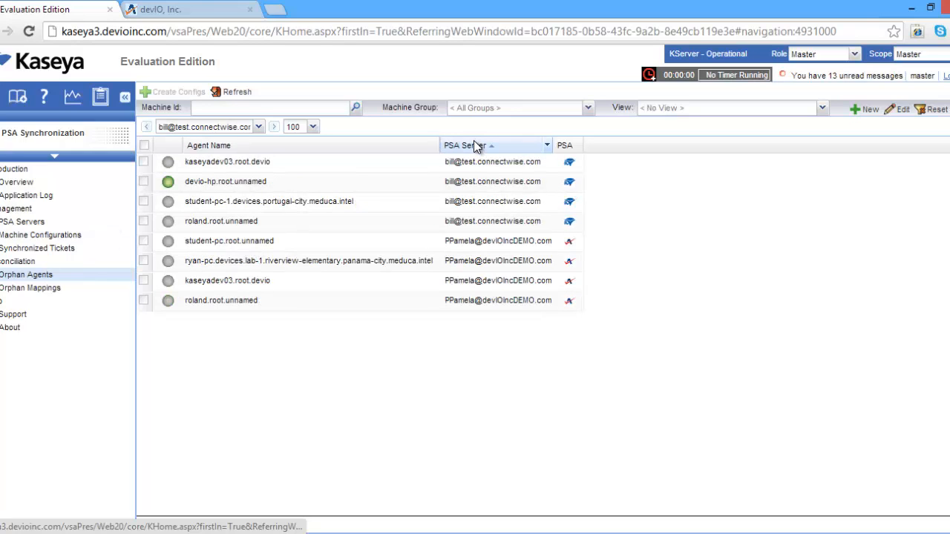
pyautogui.click(143, 161)
pyautogui.click(143, 181)
pyautogui.click(169, 91)
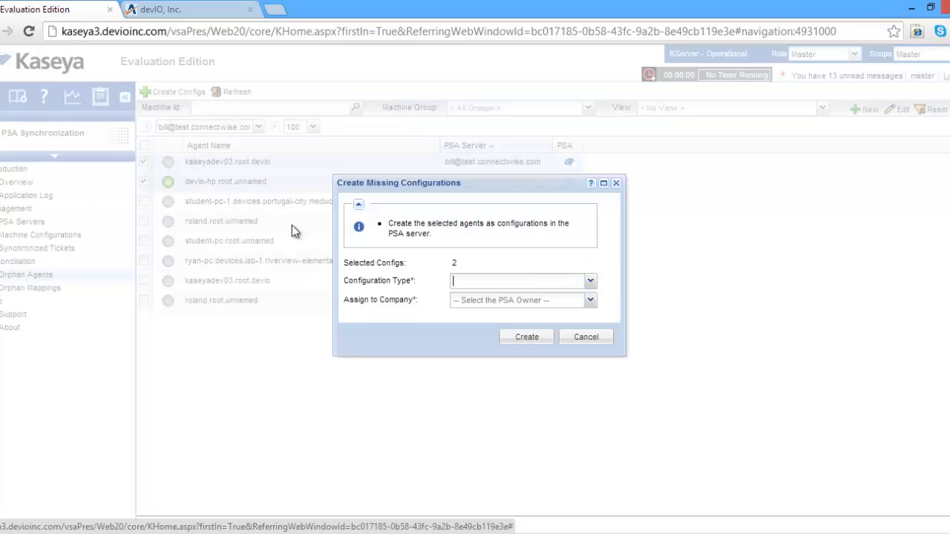
pyautogui.click(590, 280)
pyautogui.click(536, 448)
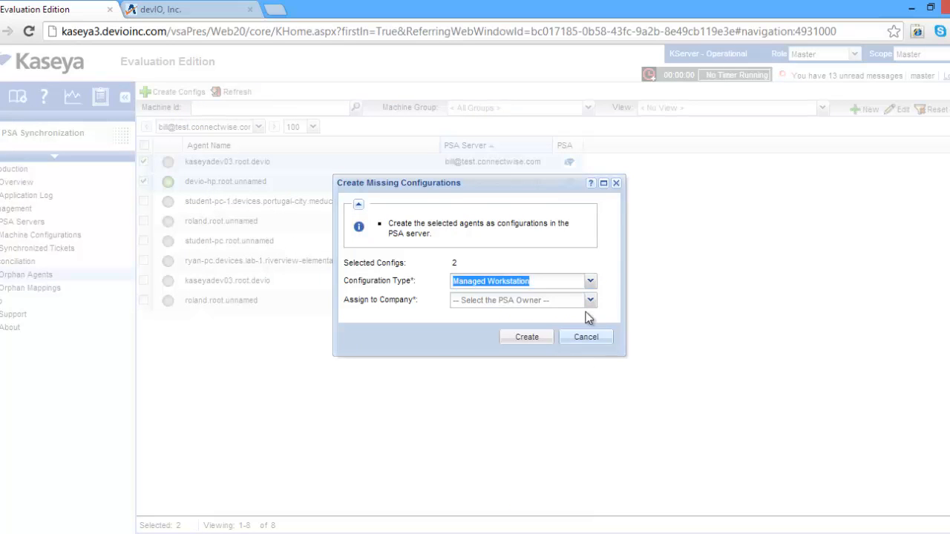
pyautogui.click(590, 302)
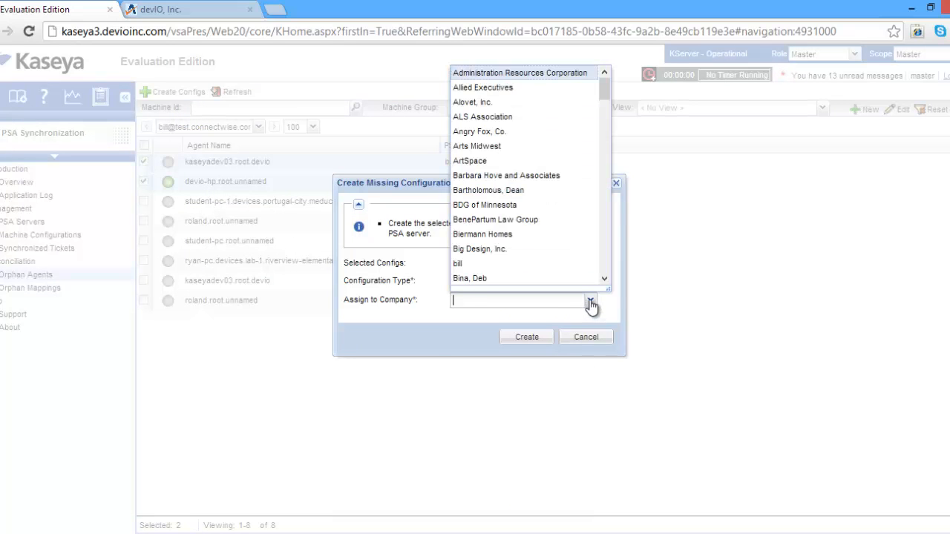
pyautogui.click(496, 161)
pyautogui.click(523, 338)
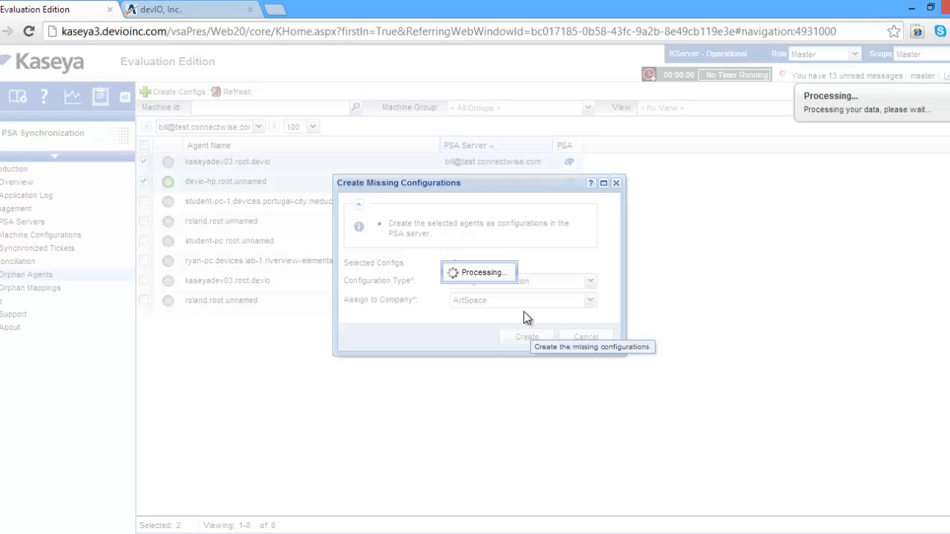
pyautogui.click(484, 317)
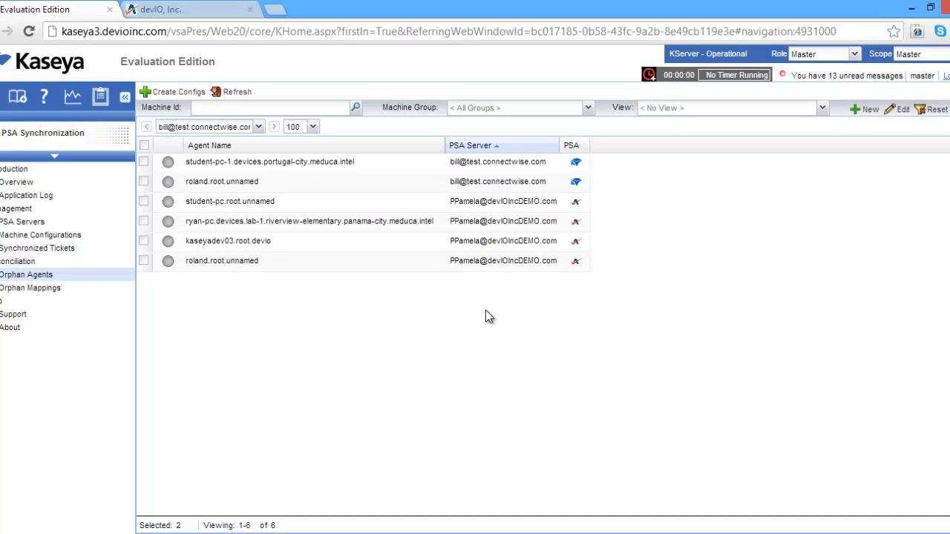
# Create the missing Autotask configuration for orphan agent kaseyadev03.root.devio as Computer, Desktop, assigned to ABLE Manufacturing*
pyautogui.click(144, 240)
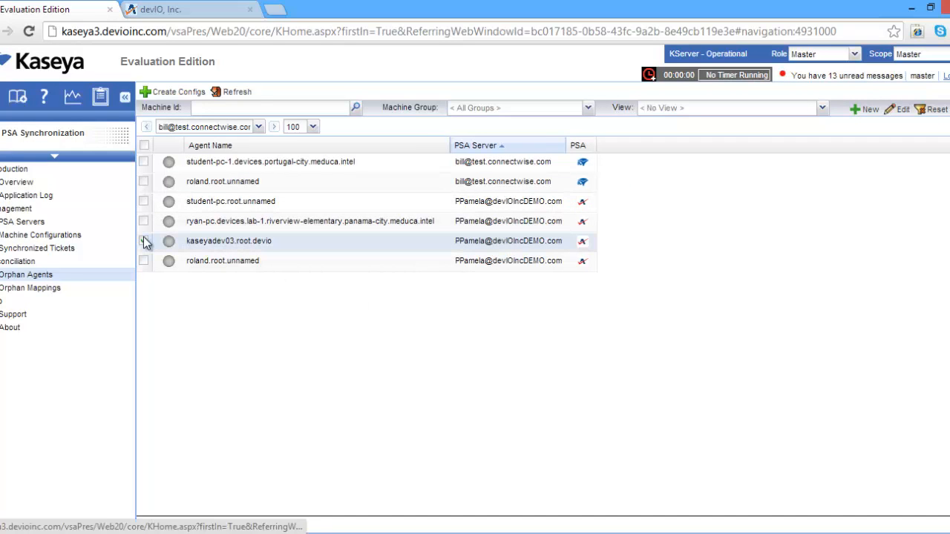
pyautogui.click(161, 94)
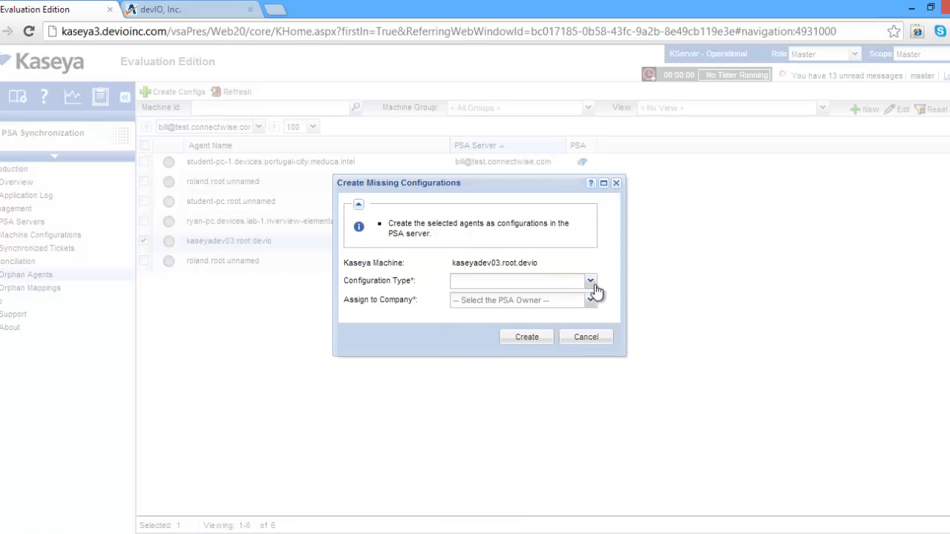
pyautogui.click(592, 285)
pyautogui.scroll(-5, 562, 318)
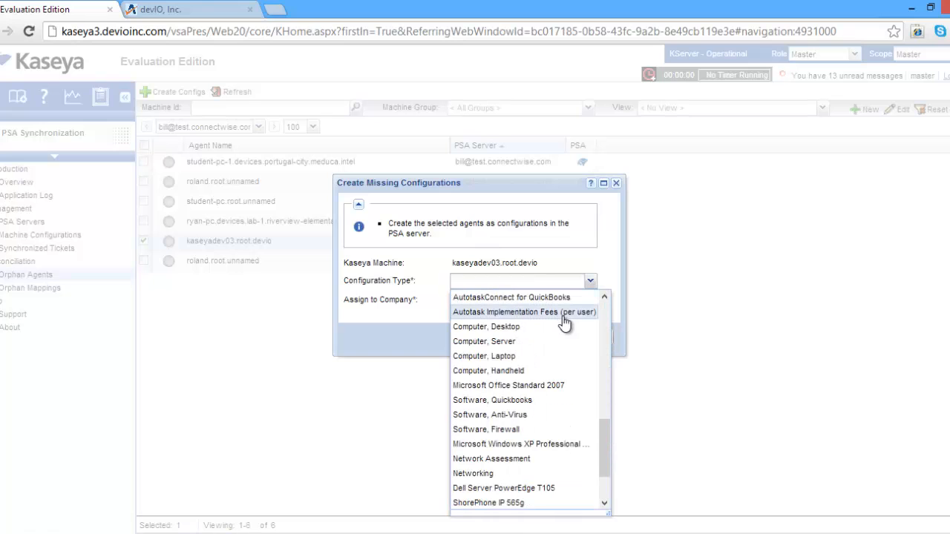
pyautogui.click(511, 326)
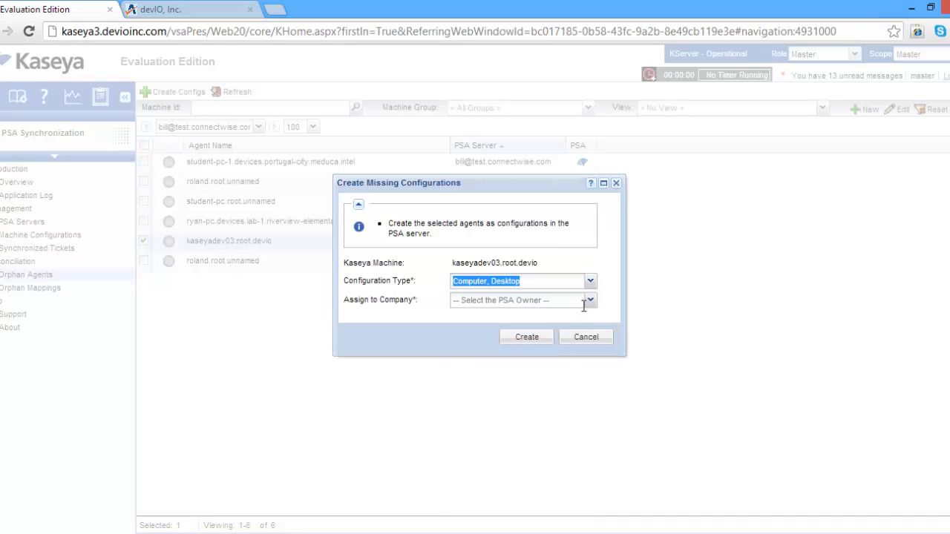
pyautogui.click(590, 305)
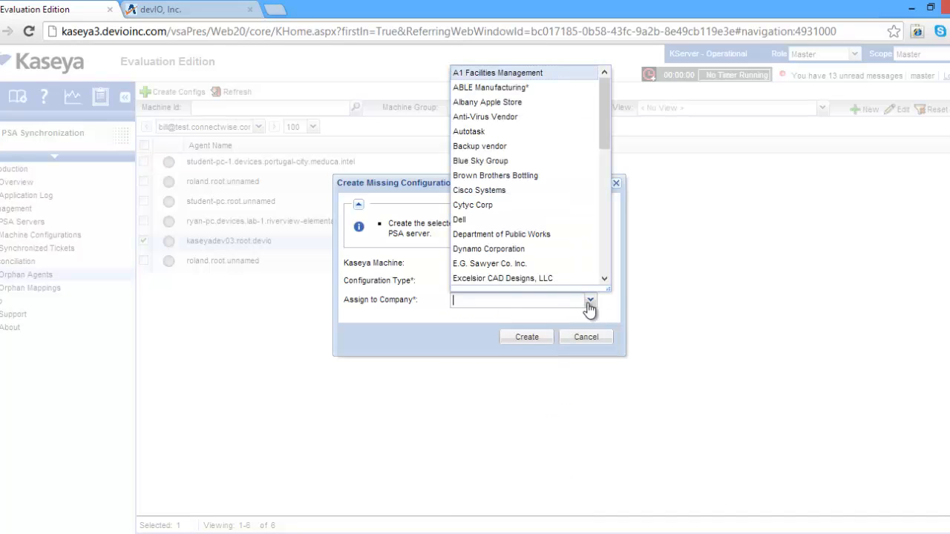
pyautogui.click(505, 88)
pyautogui.click(526, 337)
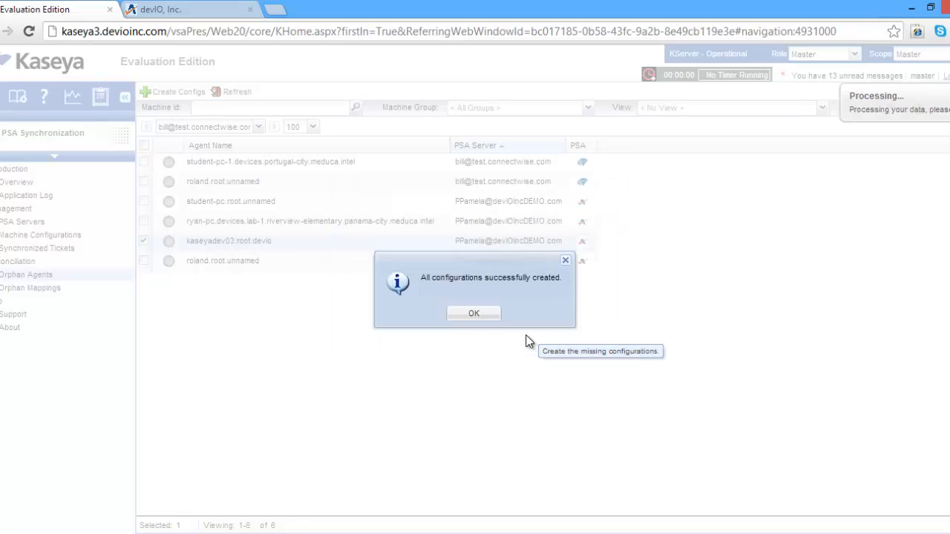
pyautogui.click(490, 317)
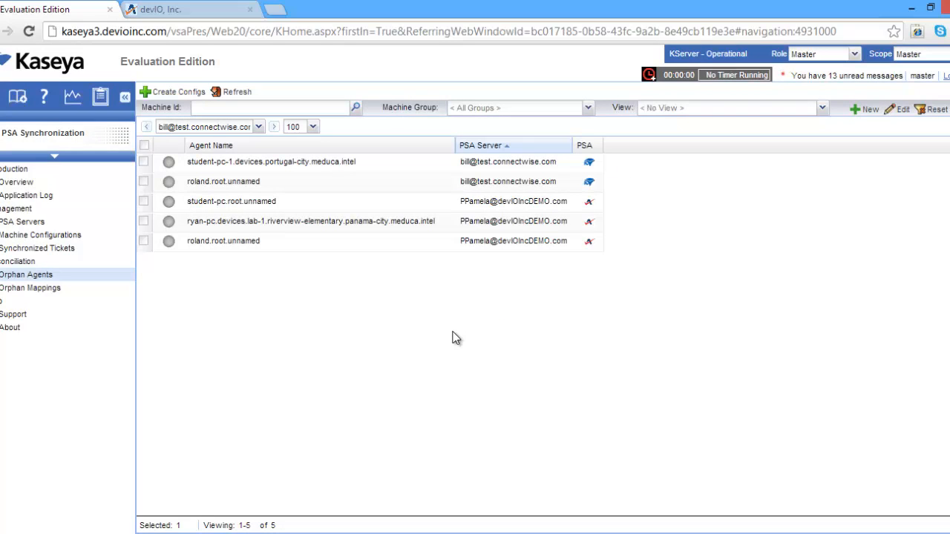
# Review the Machine Configurations list and examine the required-field warning for asdf.root.ade in the Application Log
pyautogui.click(50, 236)
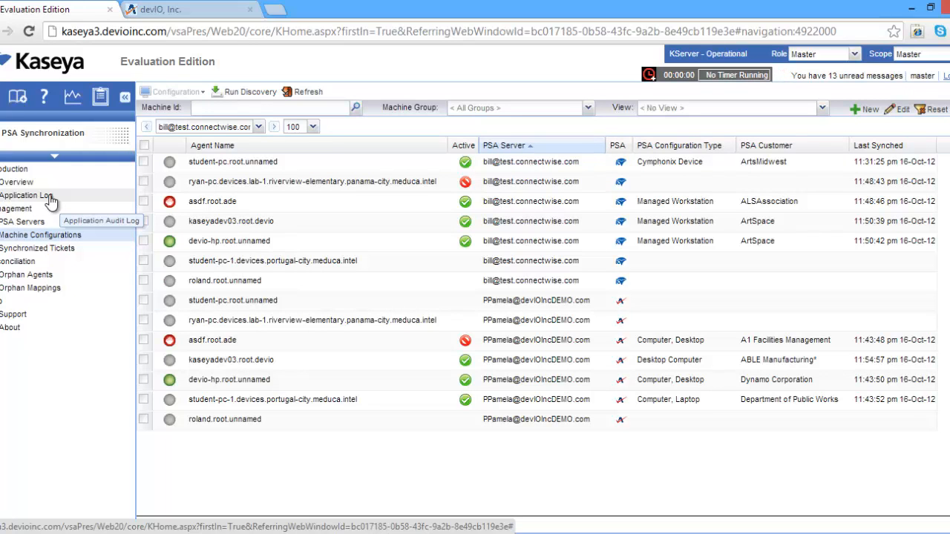
pyautogui.click(49, 197)
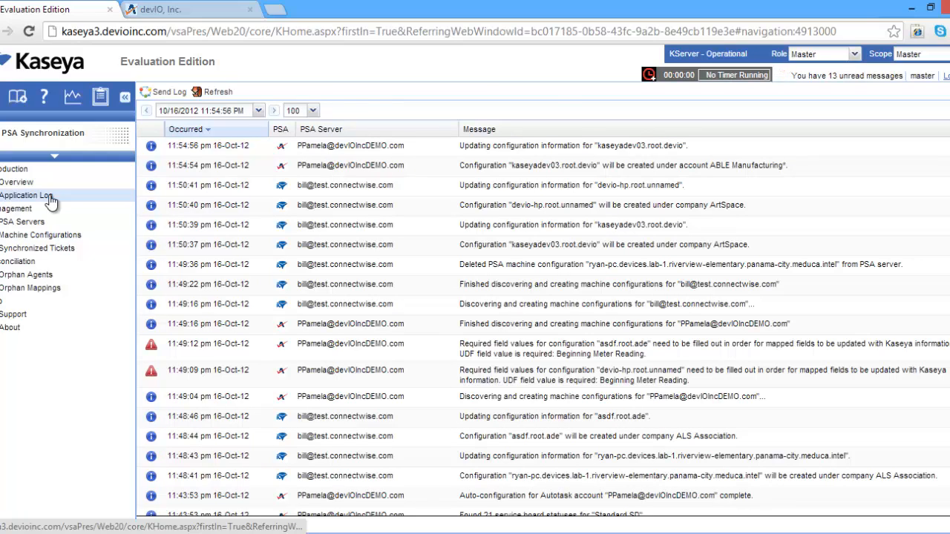
pyautogui.click(431, 354)
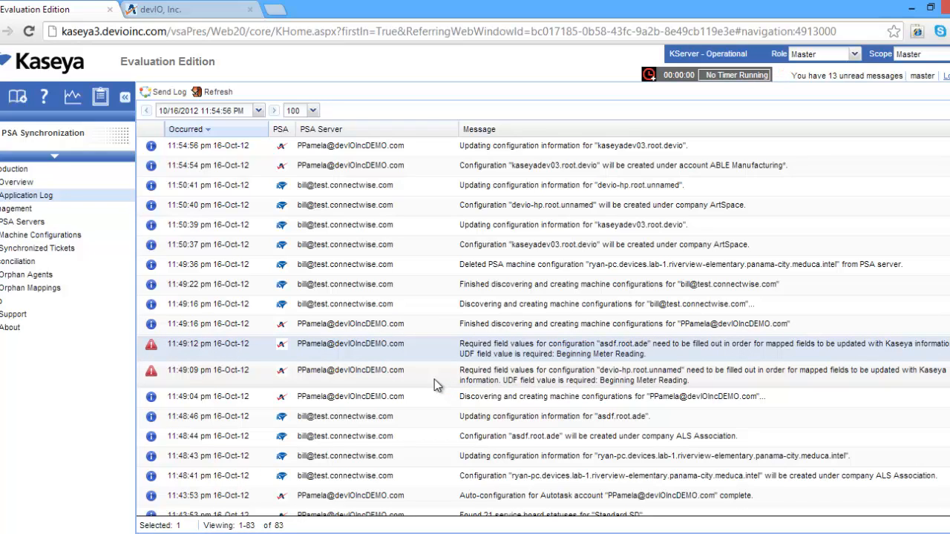
# Switch to Autotask, list all accounts, and open ABLE Manufacturing*'s Desktop configuration item to check its reference title
pyautogui.click(182, 10)
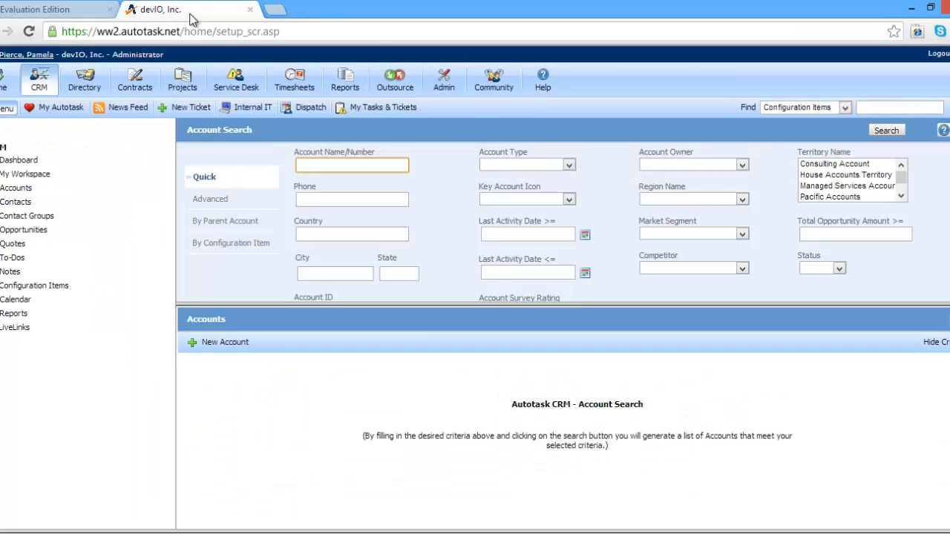
pyautogui.click(886, 130)
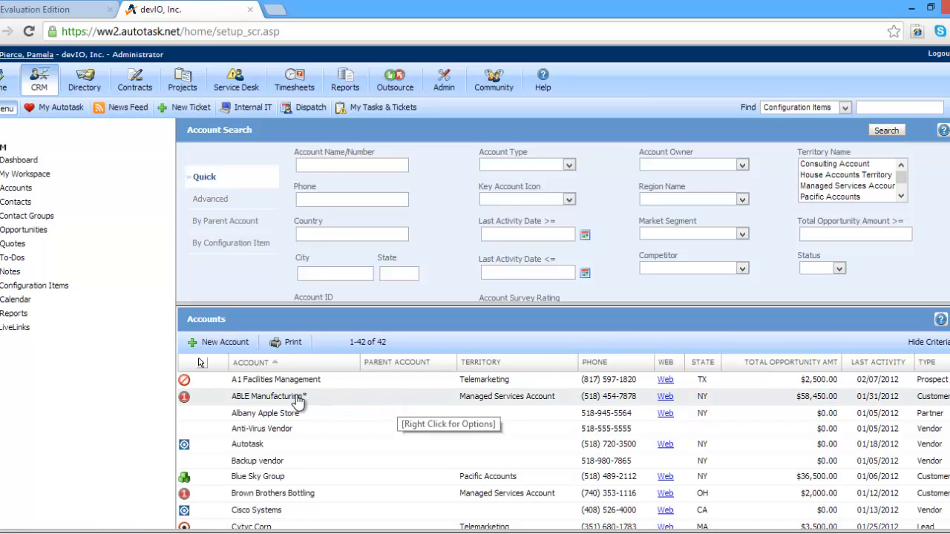
pyautogui.click(293, 395)
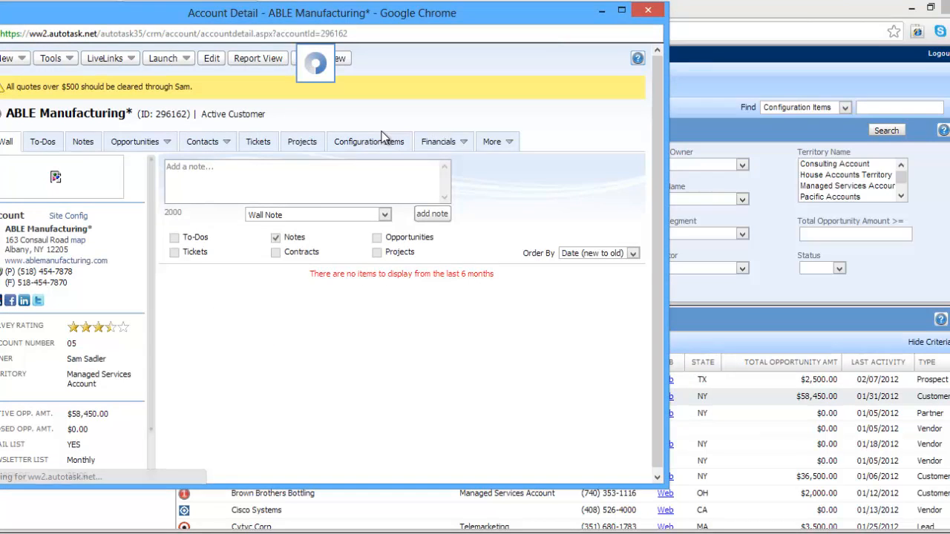
pyautogui.click(381, 143)
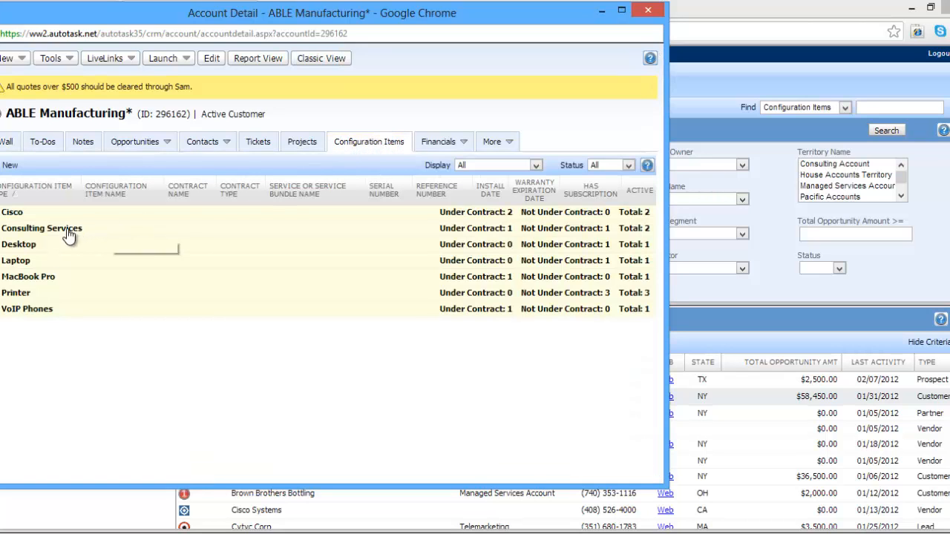
pyautogui.click(1, 251)
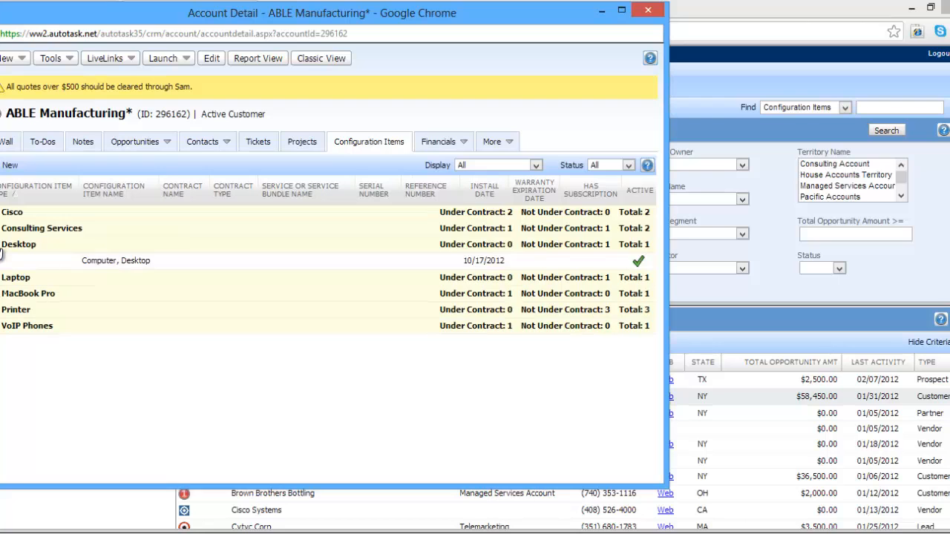
pyautogui.doubleClick(97, 261)
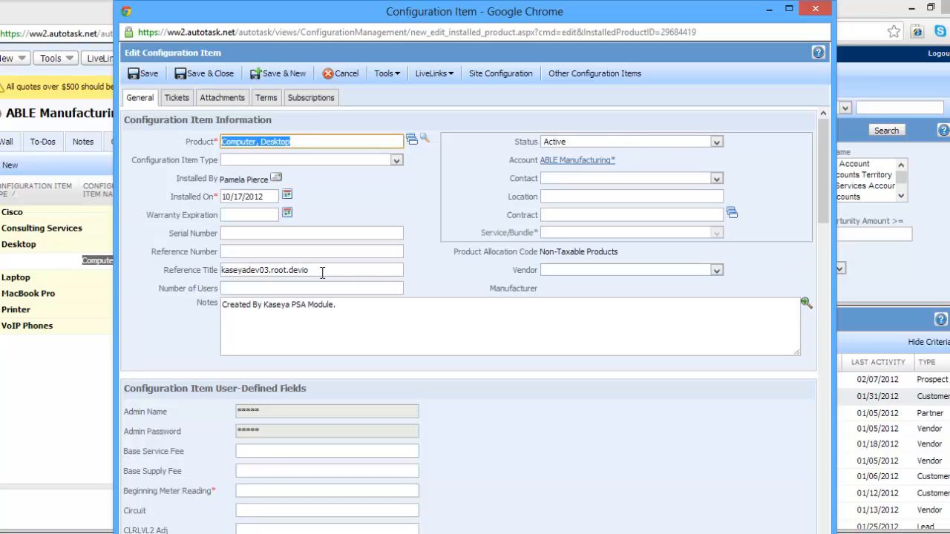
pyautogui.moveTo(322, 273); pyautogui.dragTo(181, 273)
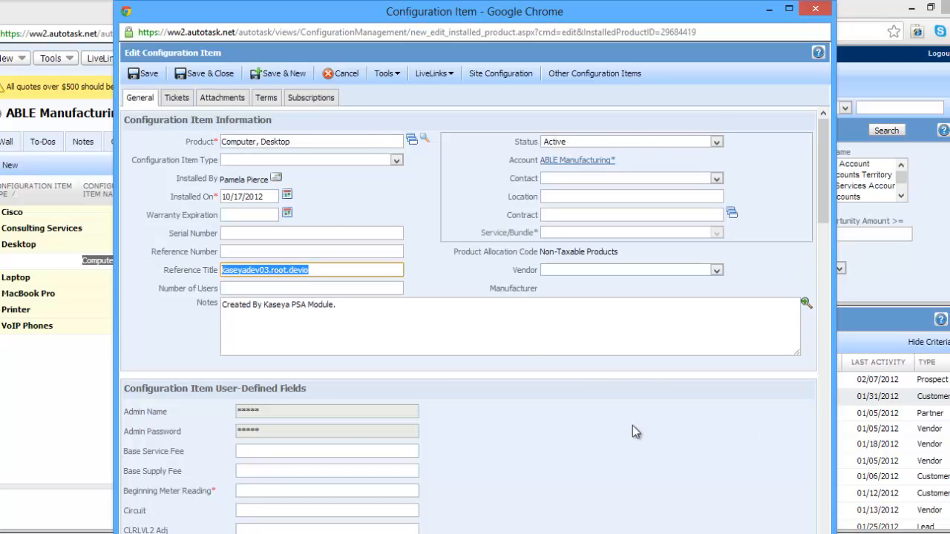
# Fill in the required Beginning Meter Reading, Ending Meter Reading and Printer Serial Number with 0, save the configuration item and close the account
pyautogui.scroll(-7, 632, 425)
pyautogui.scroll(-1, 629, 409)
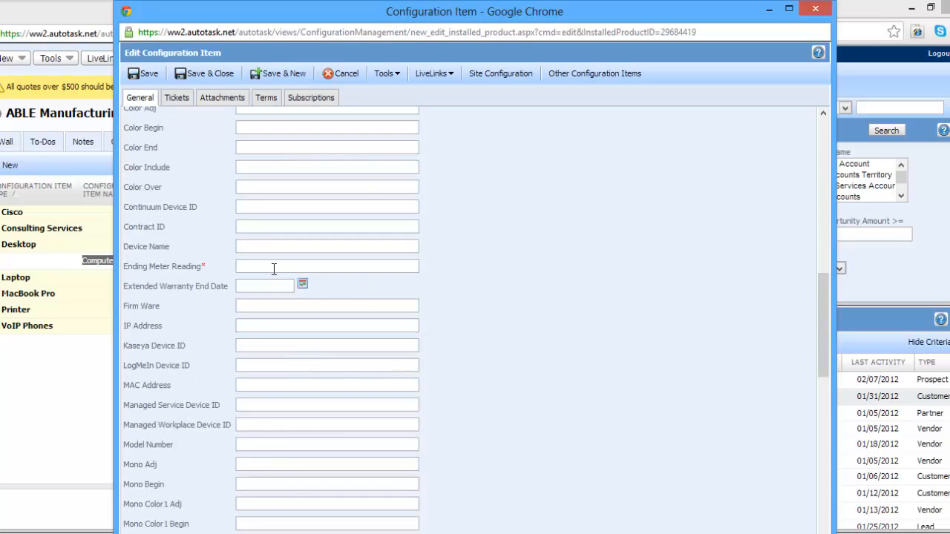
pyautogui.click(276, 266)
pyautogui.scroll(-9, 506, 380)
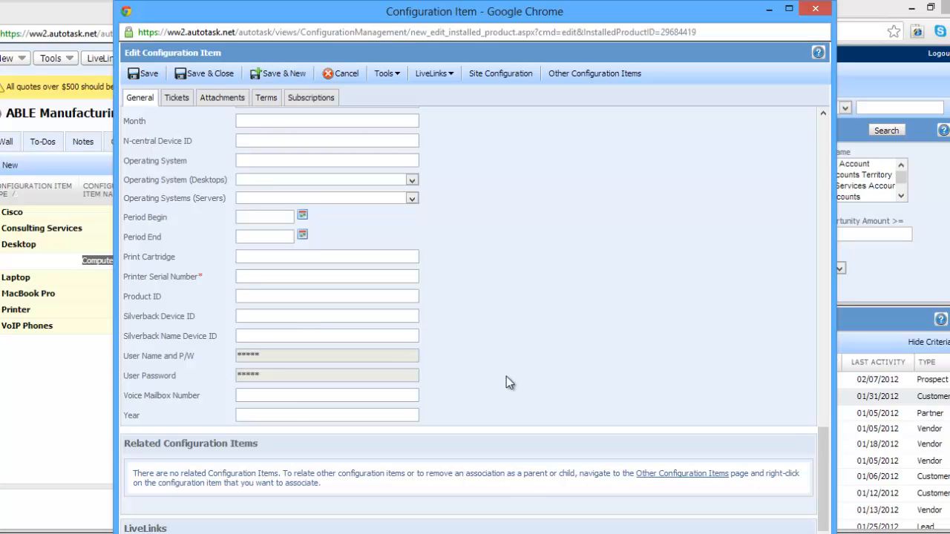
pyautogui.click(286, 277)
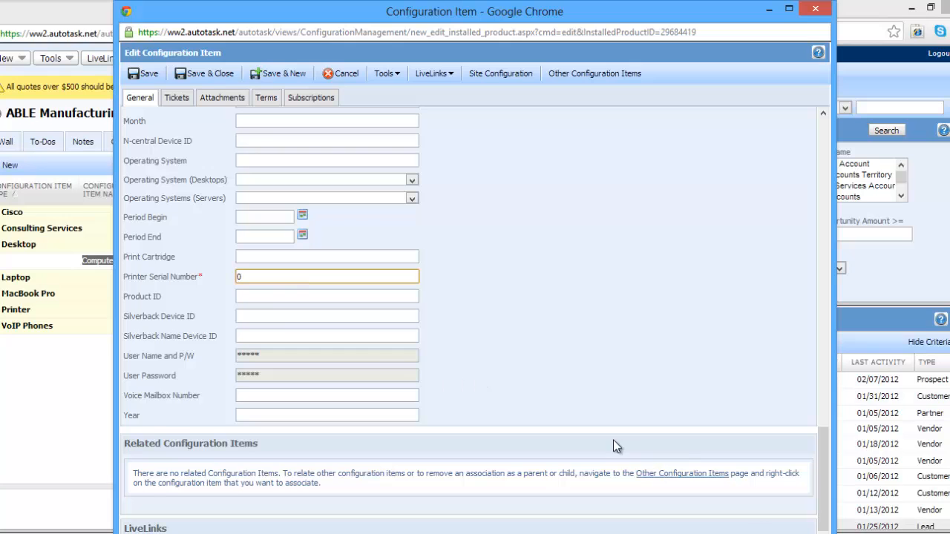
pyautogui.scroll(-1, 613, 439)
pyautogui.scroll(8, 614, 442)
pyautogui.scroll(6, 615, 444)
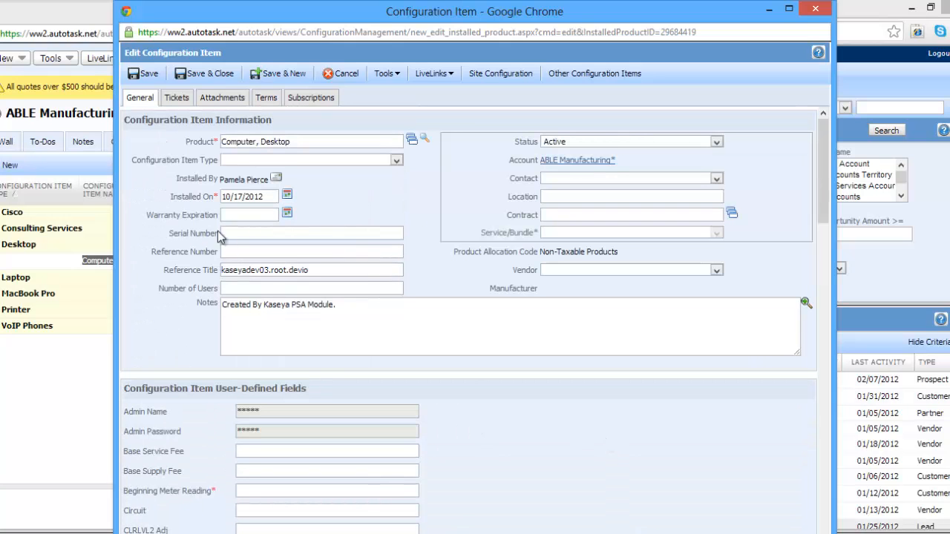
pyautogui.click(148, 74)
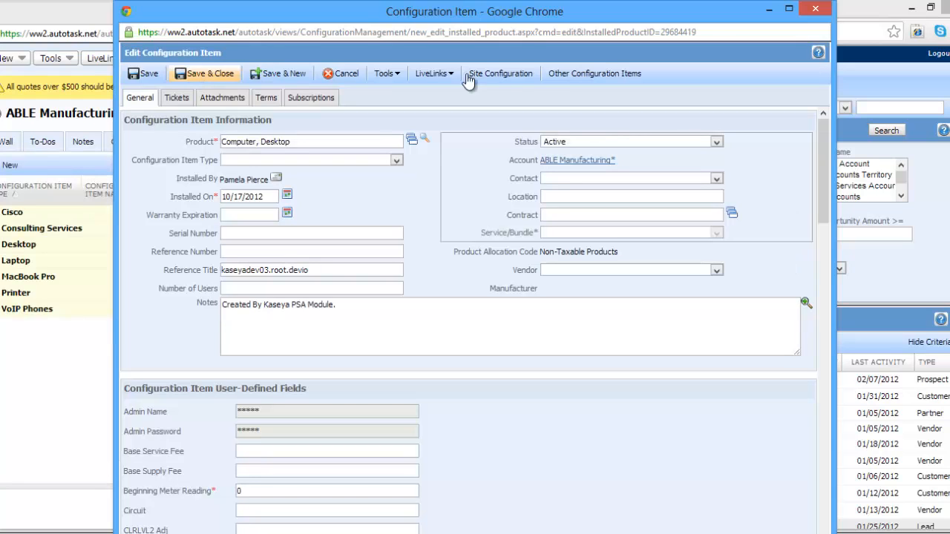
pyautogui.click(216, 73)
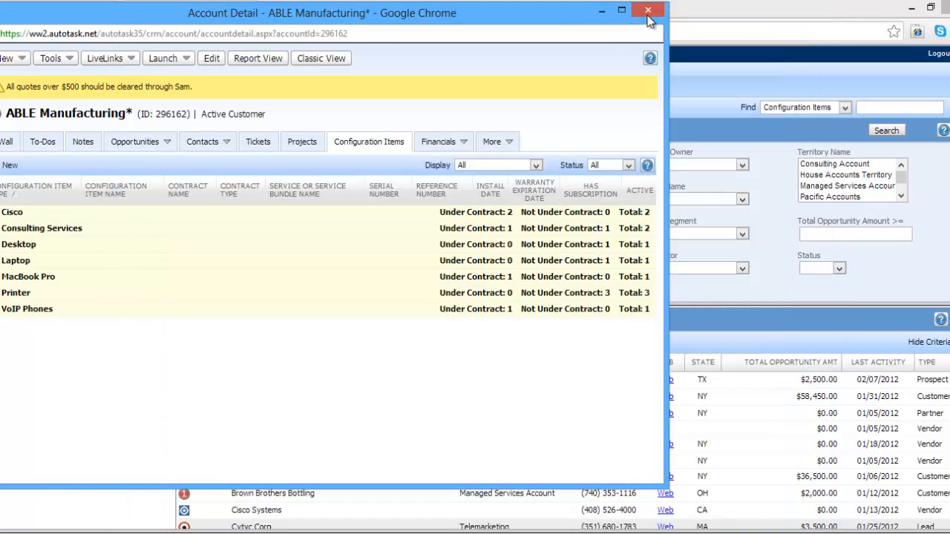
pyautogui.click(648, 13)
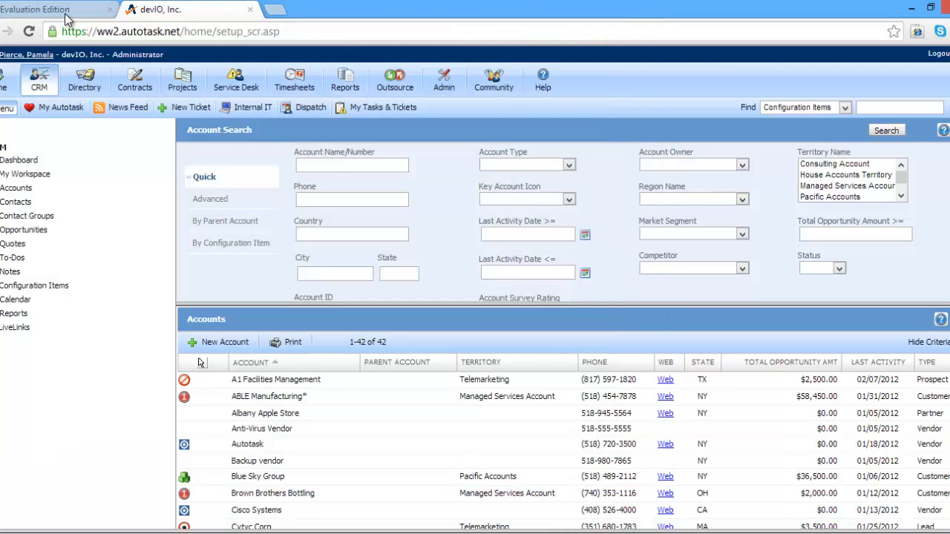
# Switch back to Kaseya and sync the field info of kaseyadev03.root.devio's Autotask machine configuration under ABLE Manufacturing*
pyautogui.click(64, 11)
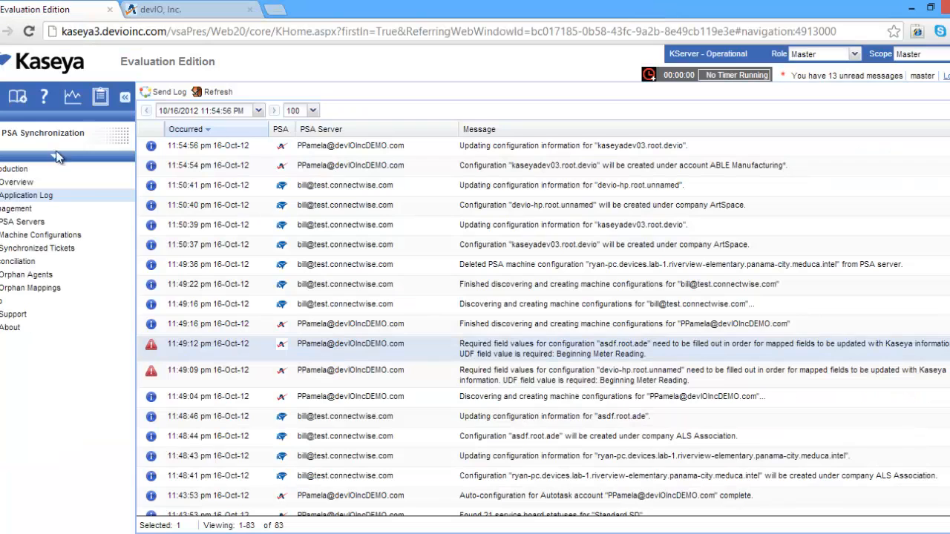
pyautogui.click(49, 238)
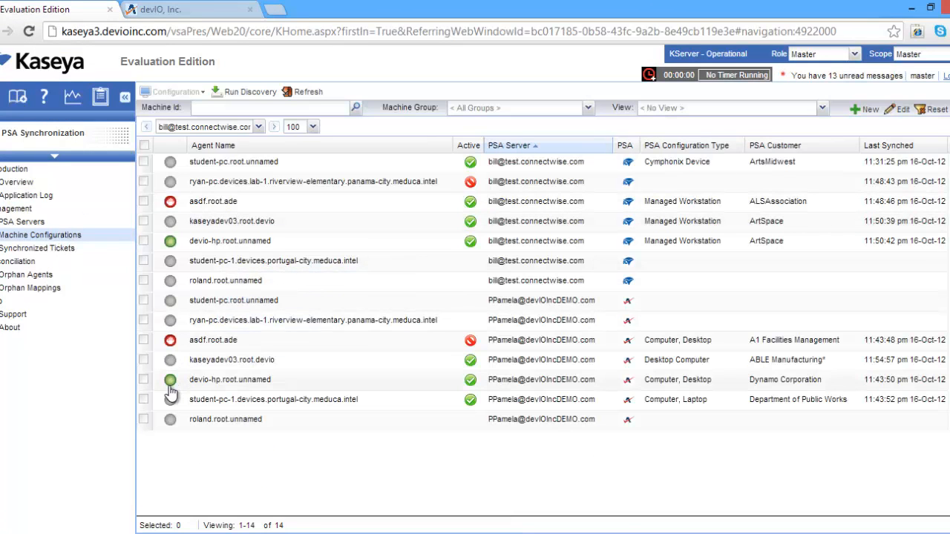
pyautogui.click(144, 360)
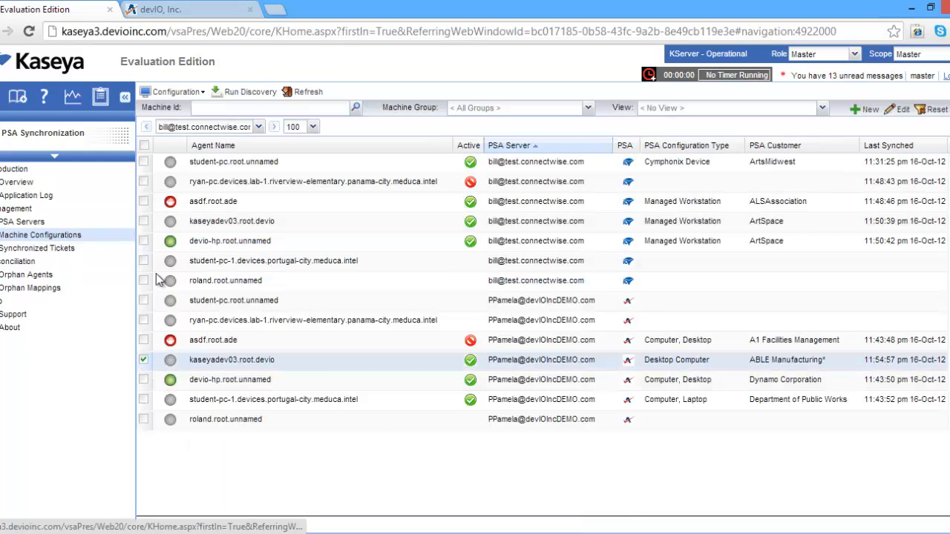
pyautogui.click(175, 92)
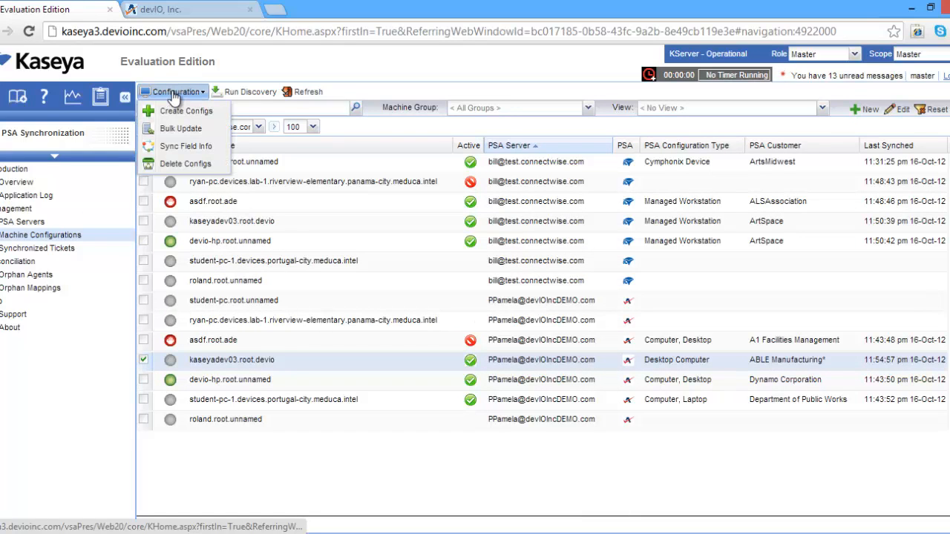
pyautogui.click(172, 147)
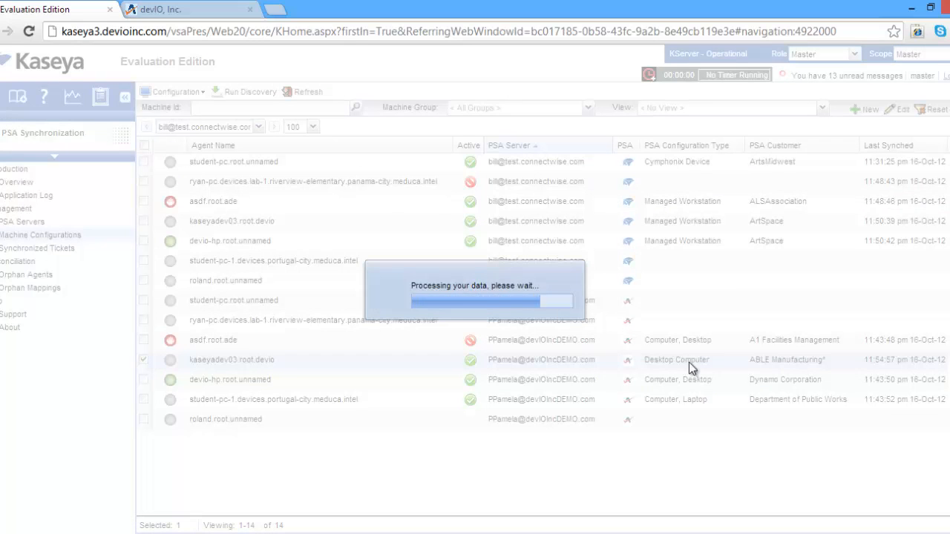
pyautogui.click(487, 310)
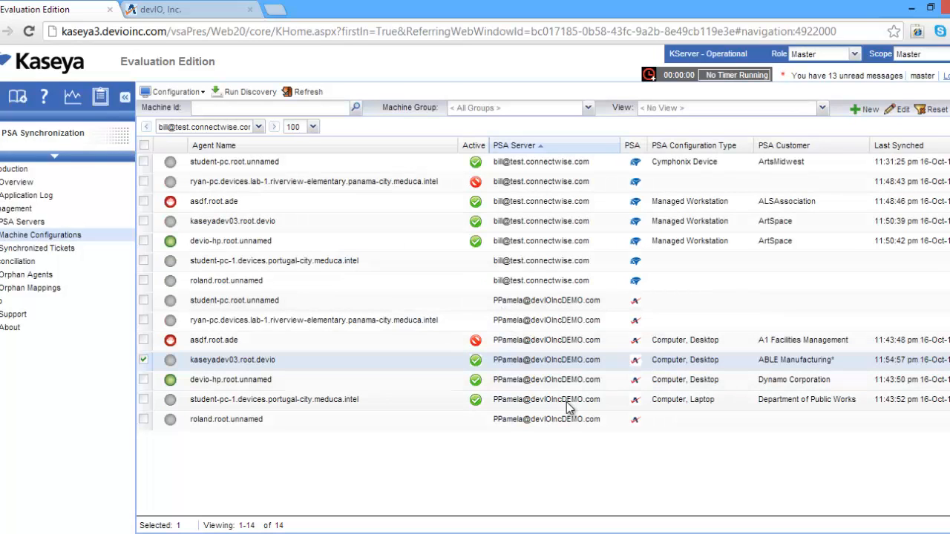
# Switch to Autotask, reopen ABLE Manufacturing*'s Desktop configuration item and check the synchronized IP Address field
pyautogui.click(155, 10)
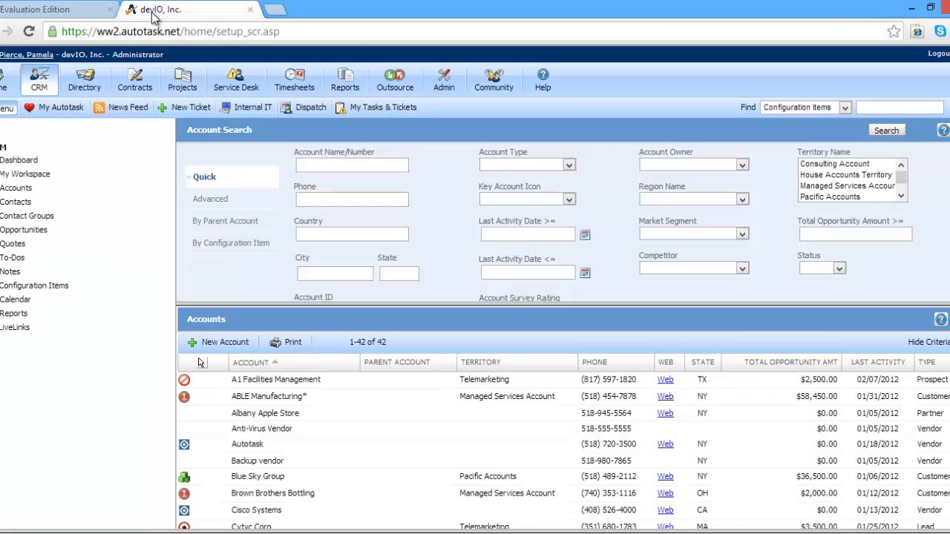
pyautogui.click(287, 400)
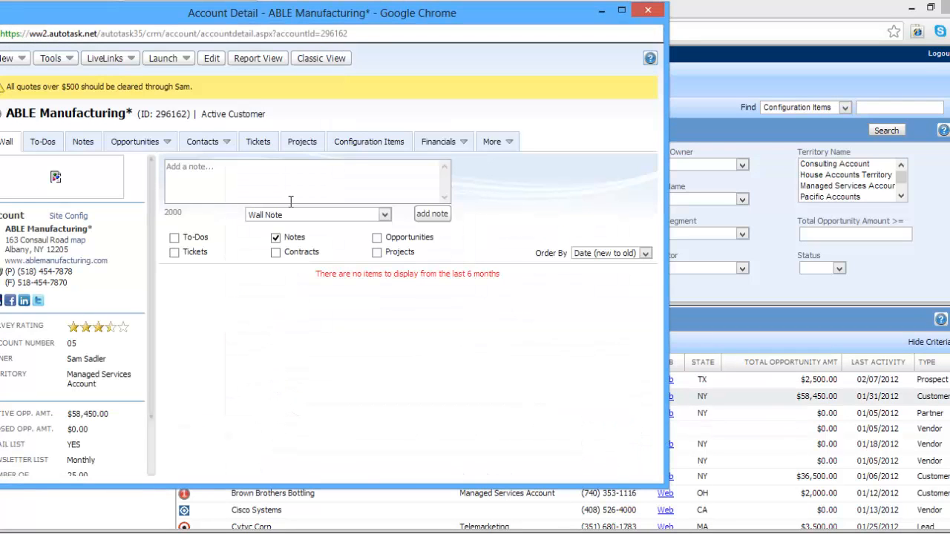
pyautogui.click(348, 144)
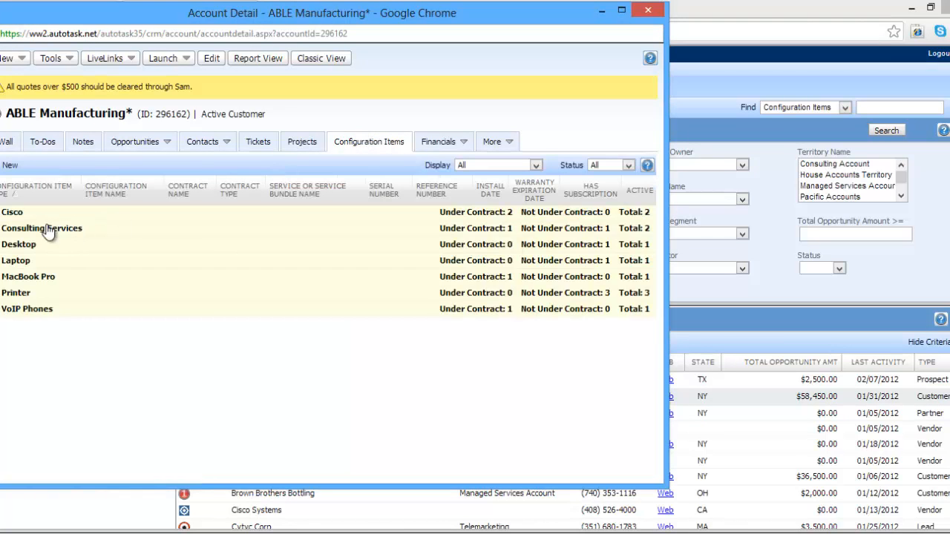
pyautogui.click(9, 245)
pyautogui.click(93, 259)
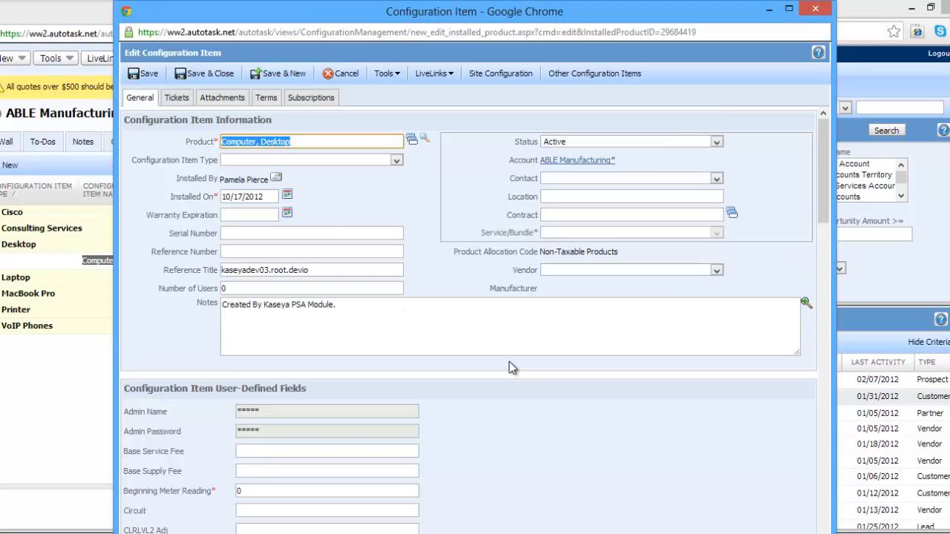
pyautogui.scroll(-4, 510, 363)
pyautogui.scroll(-5, 510, 363)
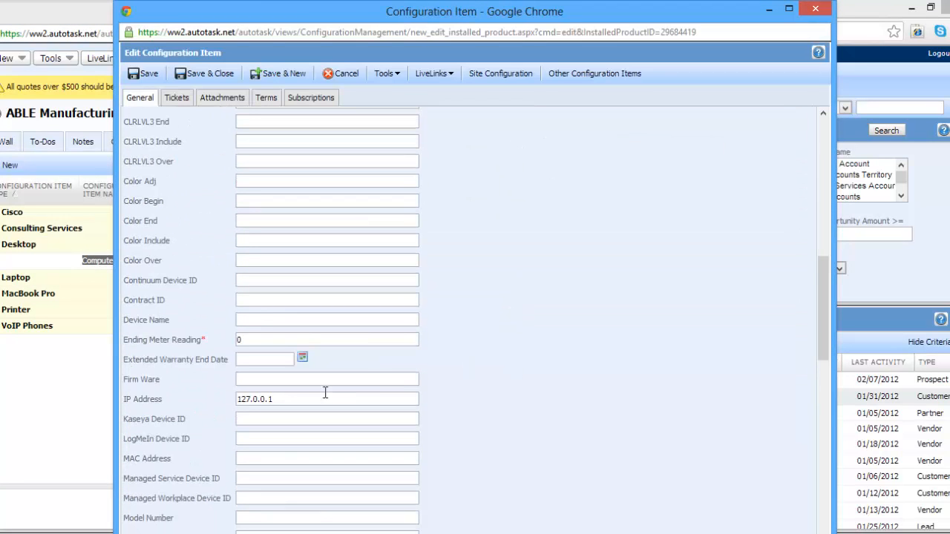
pyautogui.click(323, 396)
pyautogui.hotkey('ctrl', 'a')
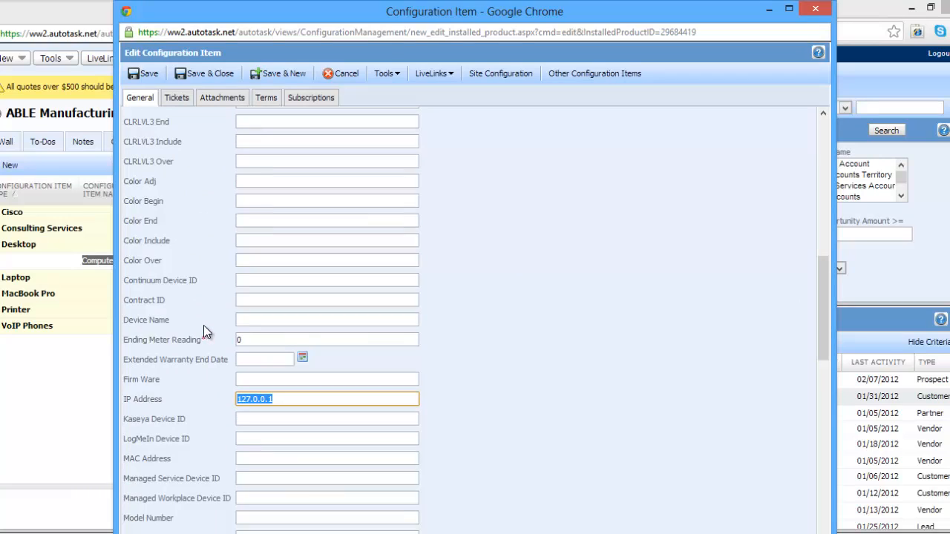